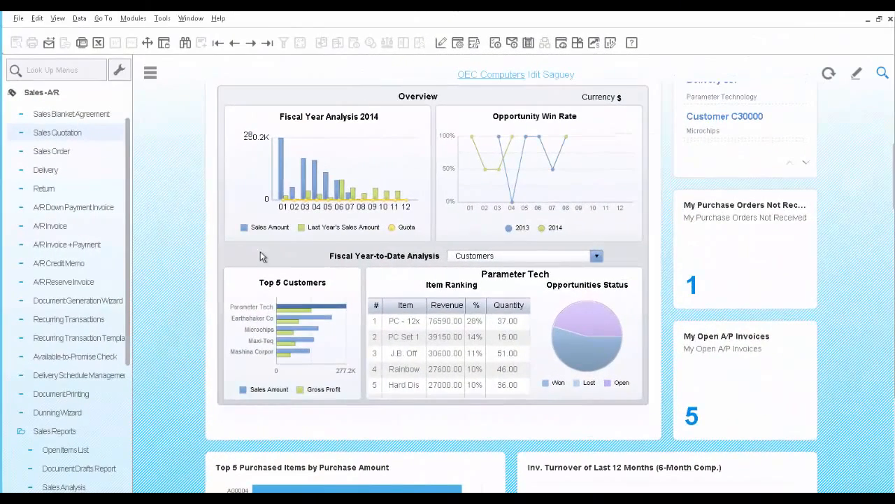
Step: Start a new sales quotation and choose Earthshaker Corporation as the customer
left_click(62, 136)
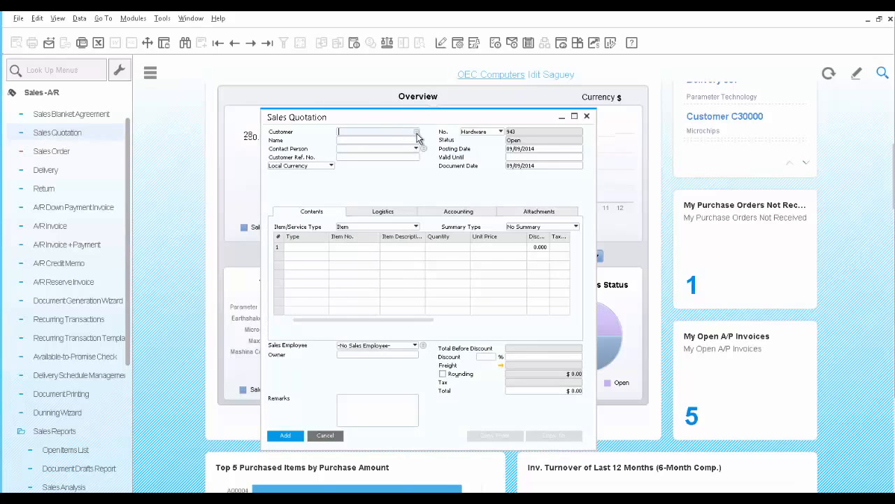
left_click(416, 132)
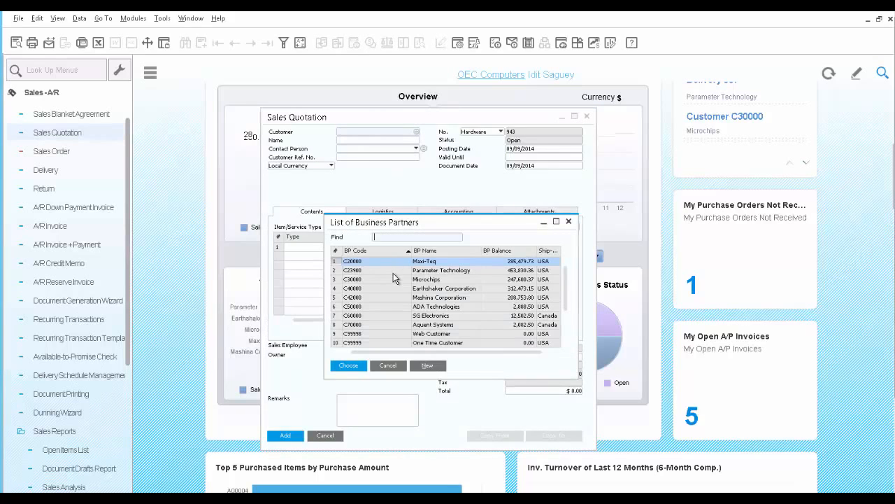
left_click(399, 289)
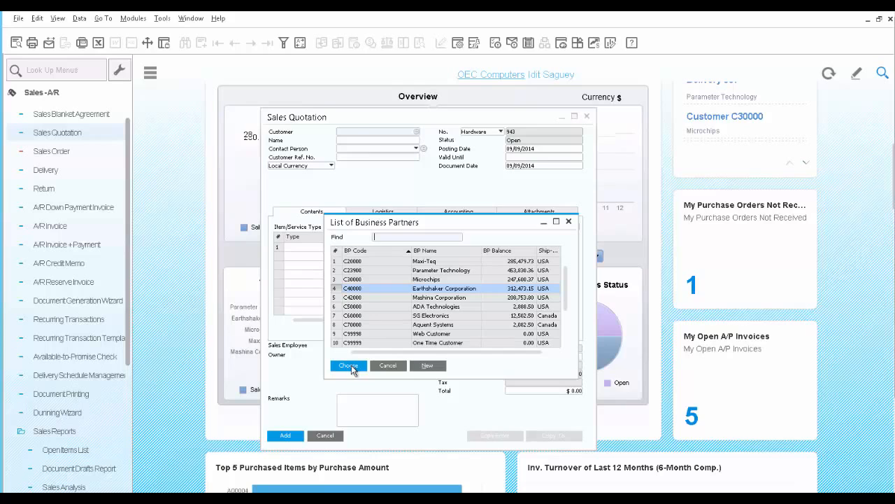
left_click(348, 366)
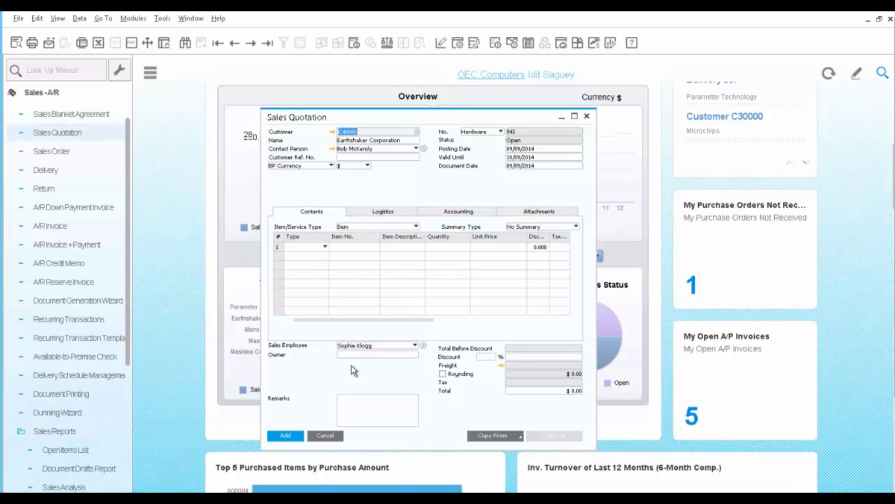
Step: Open the customer's master data and review its contact persons, addresses and payment terms
left_click(333, 133)
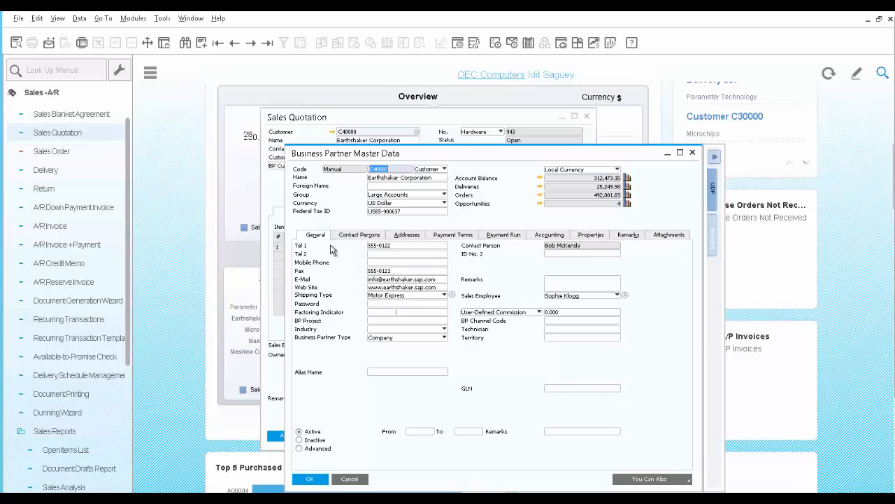
left_click(368, 237)
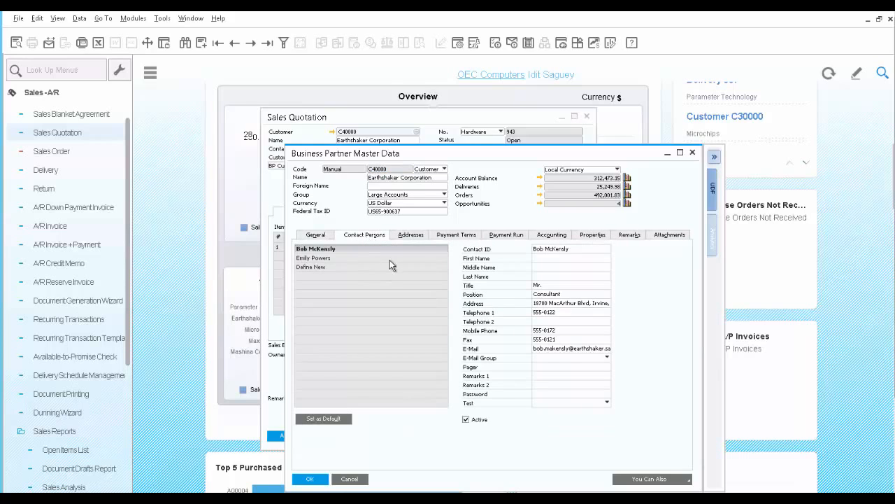
left_click(408, 237)
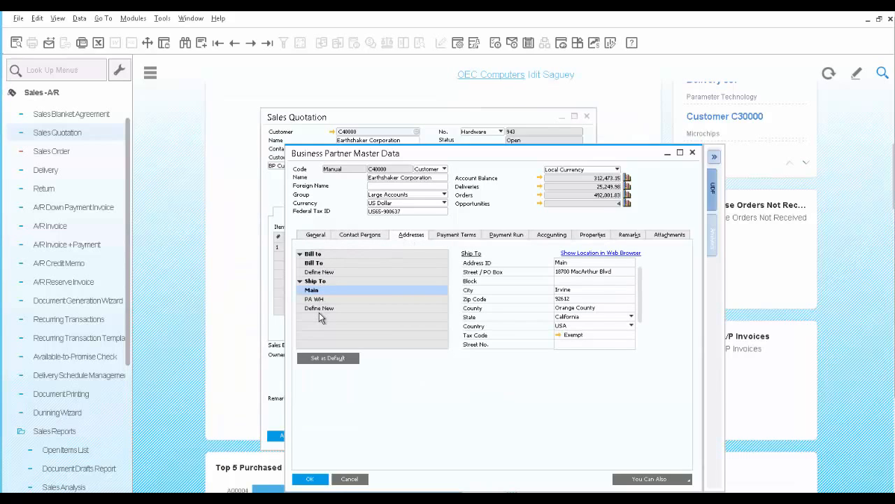
left_click(456, 236)
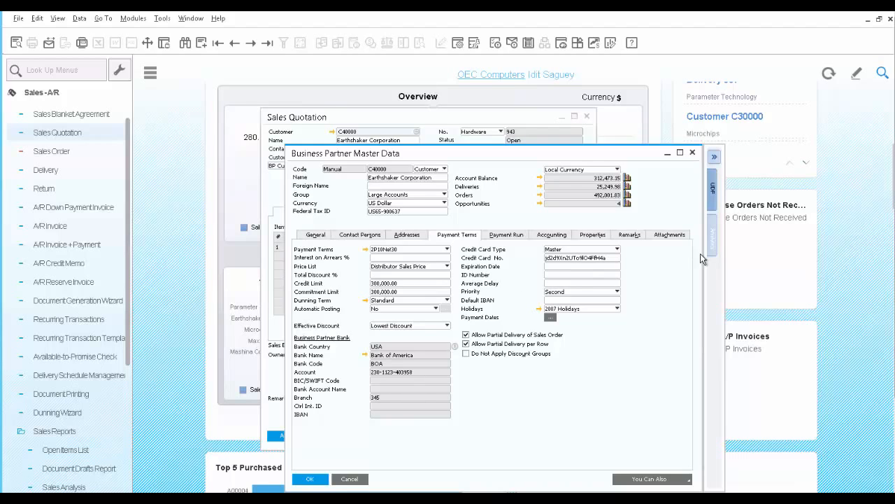
Step: Open the customer's analytics panel, review the BP balance and sales amount charts, and close the master data
left_click(713, 239)
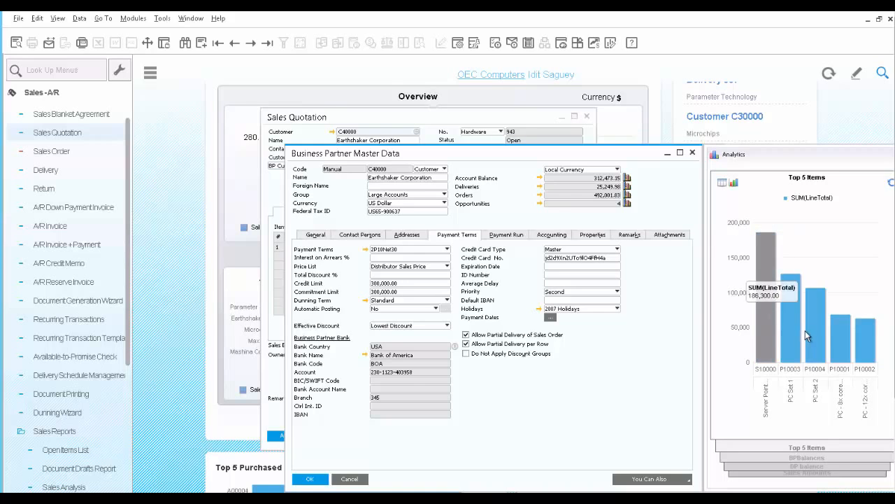
left_click(804, 460)
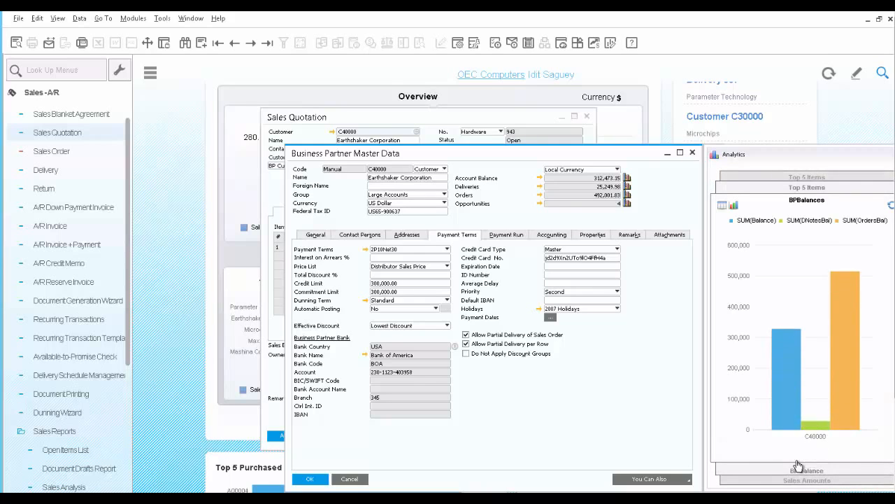
left_click(796, 481)
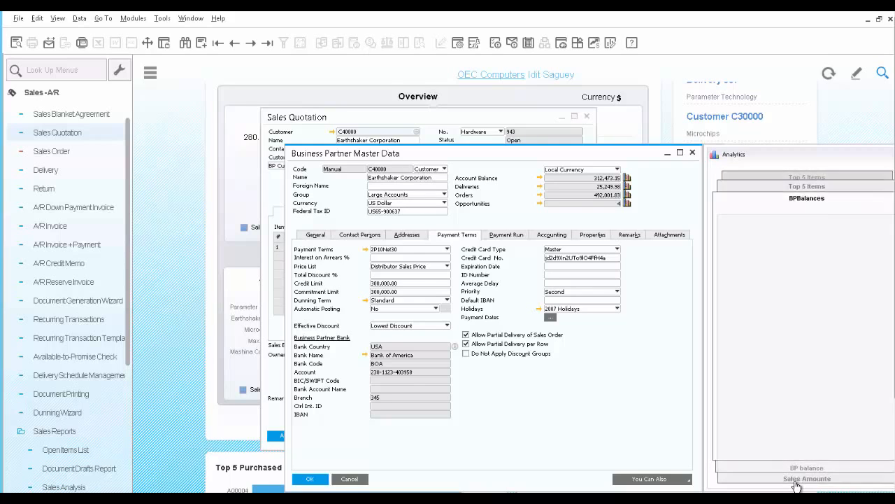
mouse_move(795, 367)
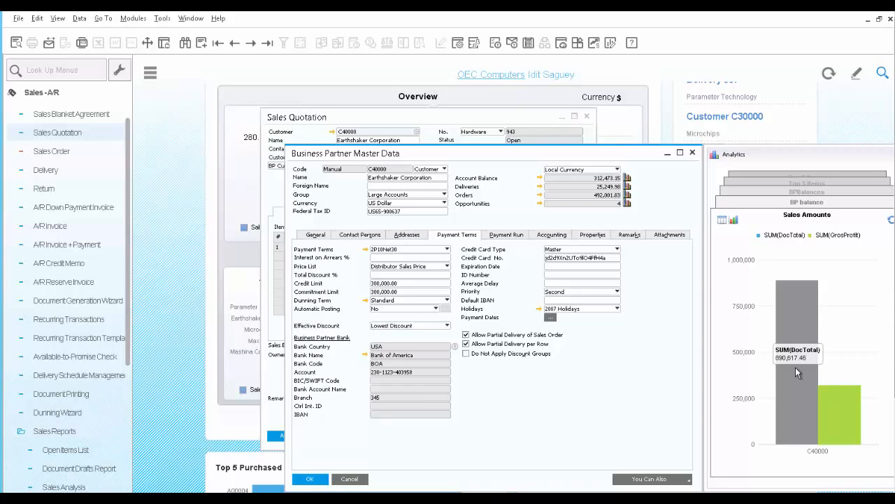
left_click(692, 154)
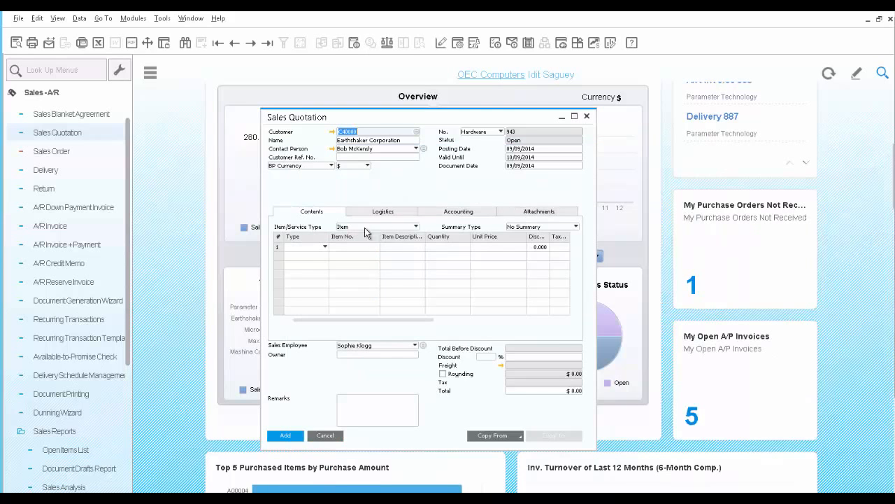
Step: Add item S10000 Server Point 10000 Premium on the quotation's first line
left_click(358, 251)
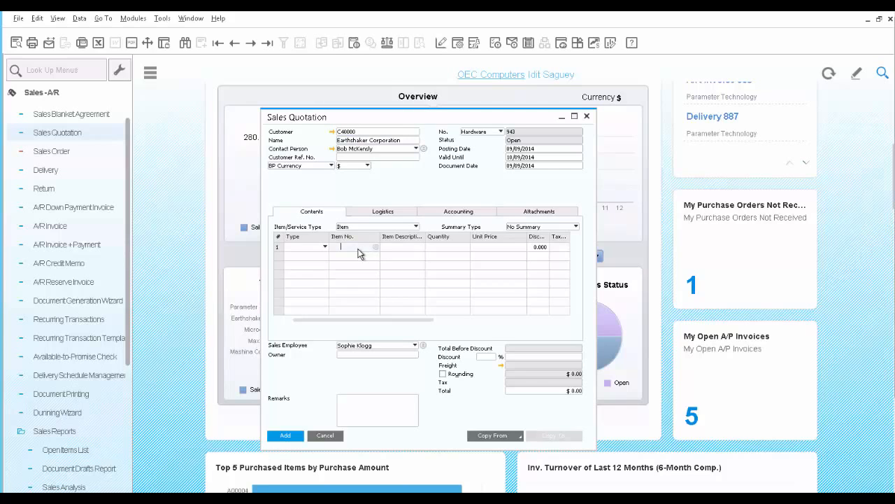
type("S10000")
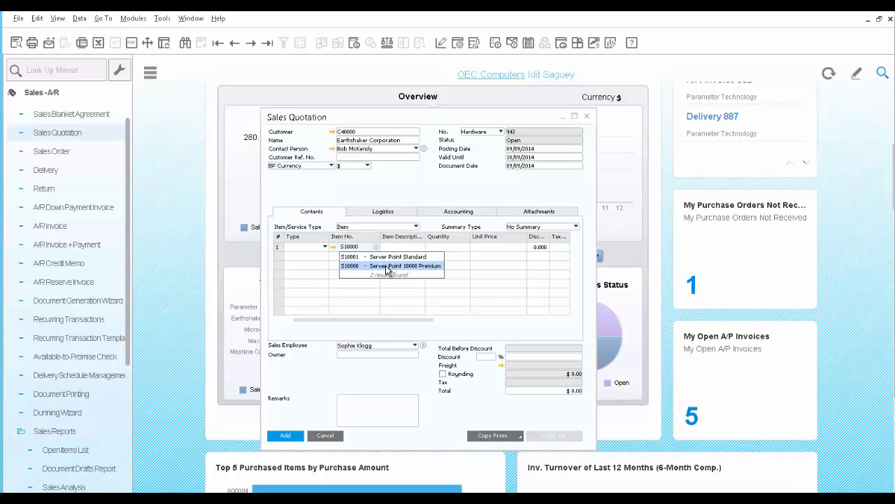
left_click(387, 267)
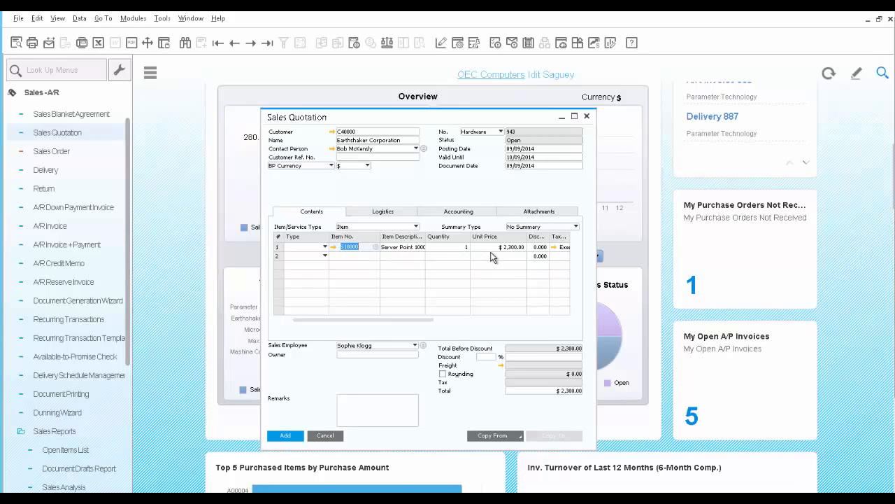
Step: Mark the second line as an alternative item and add S10001 Server Point Standard to it
left_click(324, 262)
left_click(322, 278)
left_click(344, 258)
type("S1")
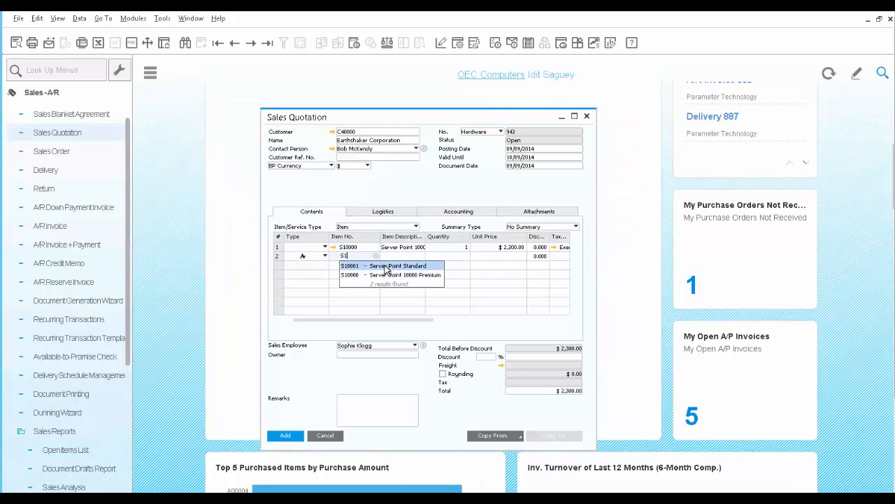
left_click(386, 267)
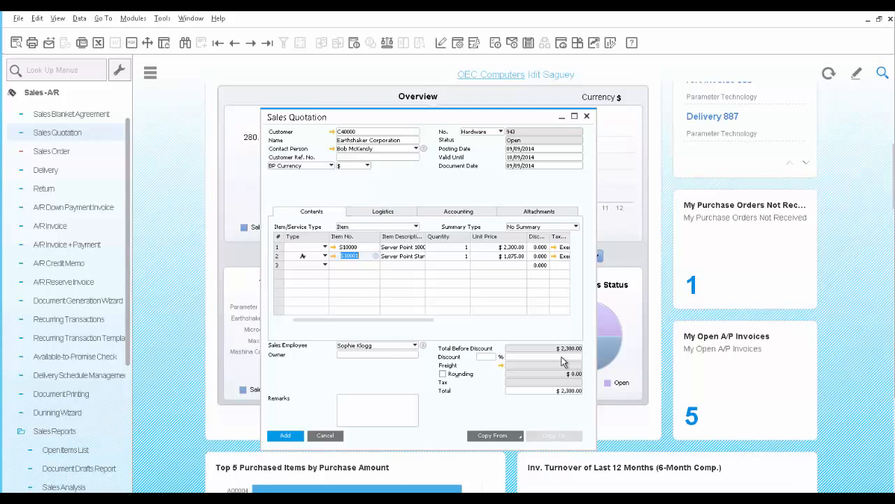
Step: Apply a 5% discount to the whole quotation
left_click(488, 357)
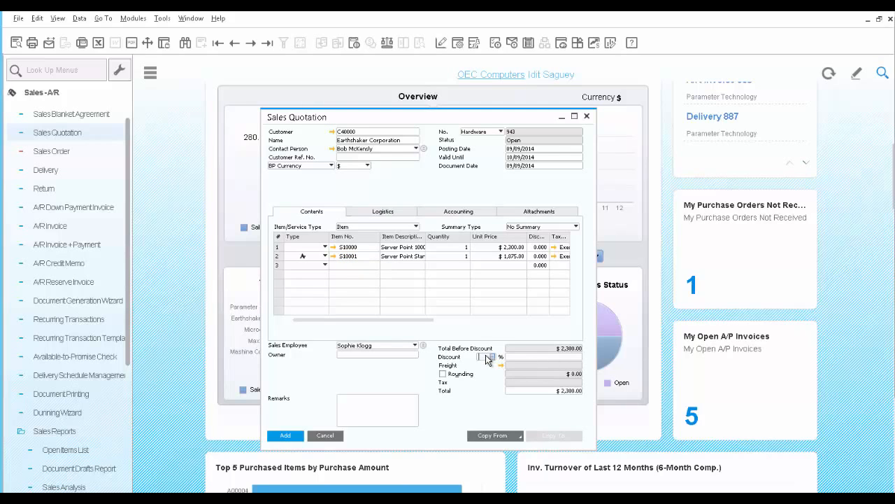
type("5")
key("Tab")
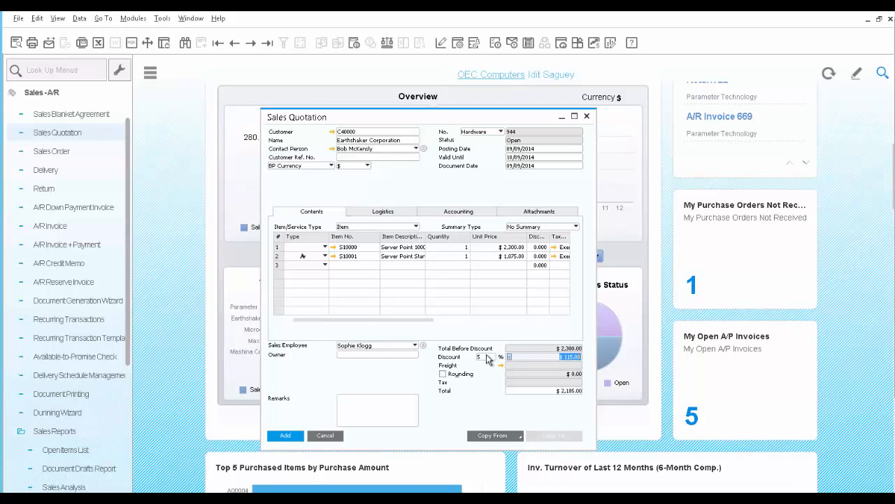
Step: Preview the printed quotation layout and close the preview
left_click(16, 43)
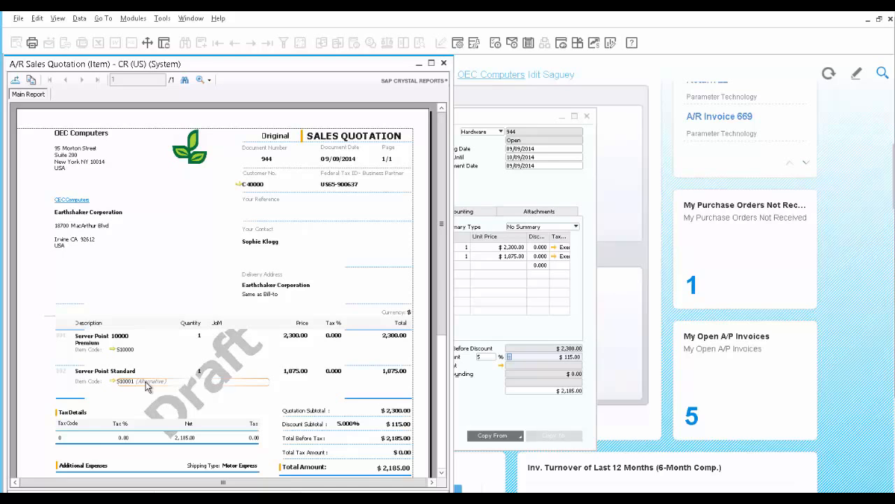
left_click(445, 64)
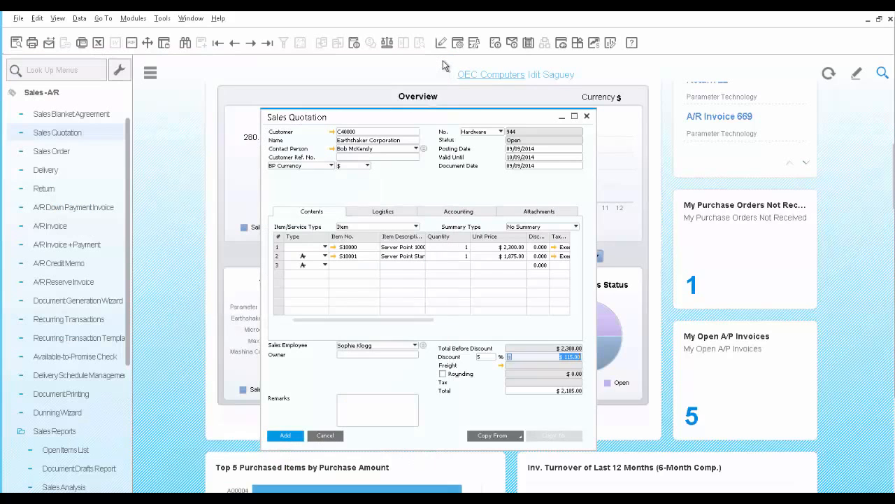
Step: Add the quotation and navigate back to the saved quotation record
left_click(283, 438)
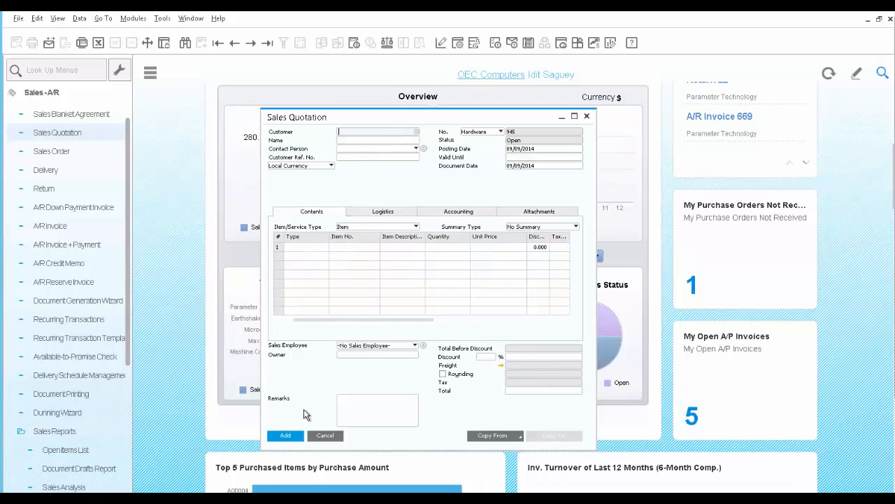
left_click(268, 43)
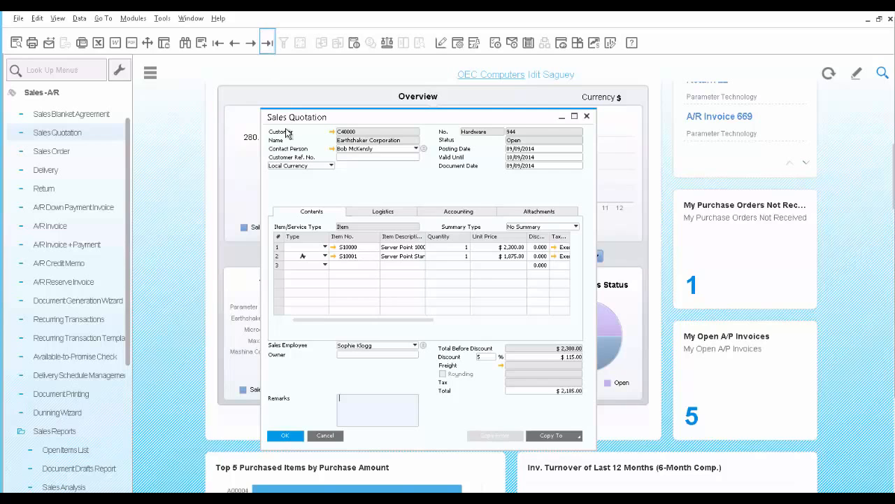
Step: Start e-mailing the quotation with the edited report attached and select the contact person as recipient
left_click(49, 44)
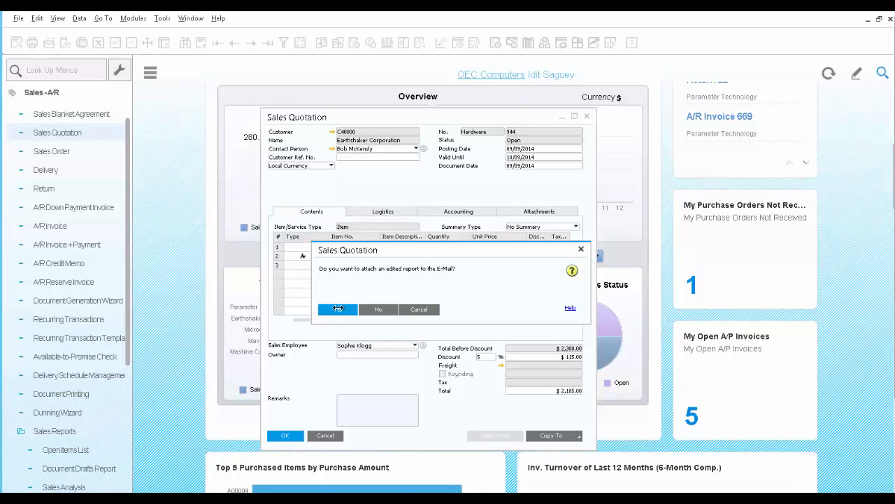
left_click(337, 309)
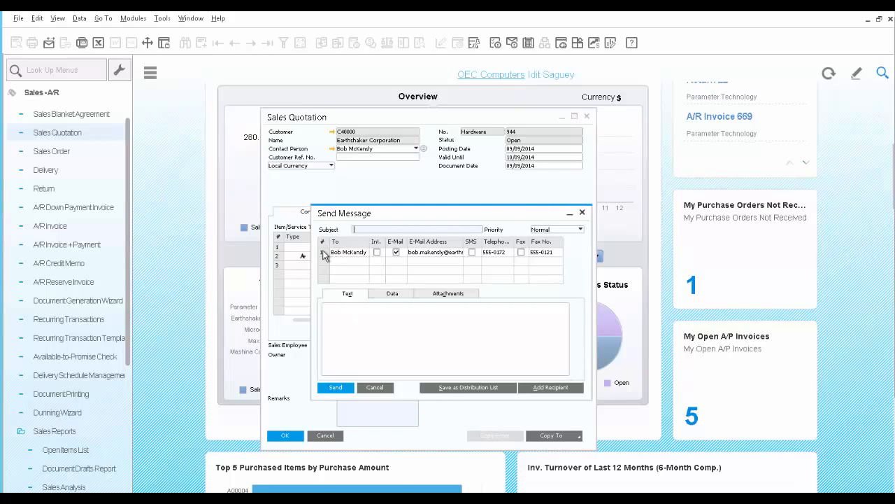
left_click(402, 255)
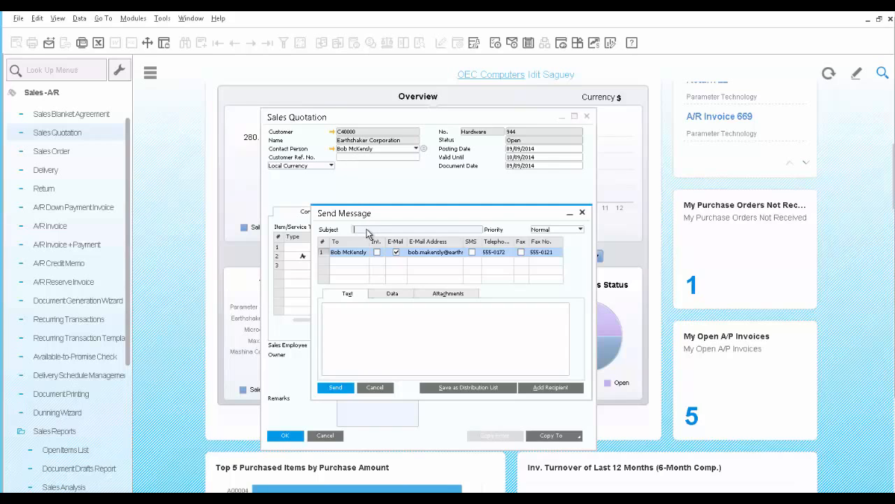
Step: Enter the subject 'Quotation for servers' and the message 'Attach please find quotation for 2 servers per your request'
type("Quotation for servers")
left_click(383, 329)
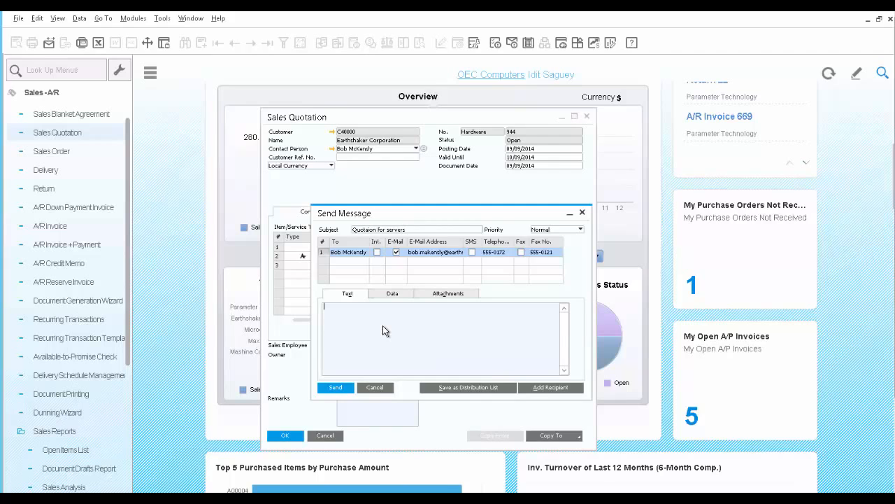
type("Attach please find quotation for 2 servers per your request")
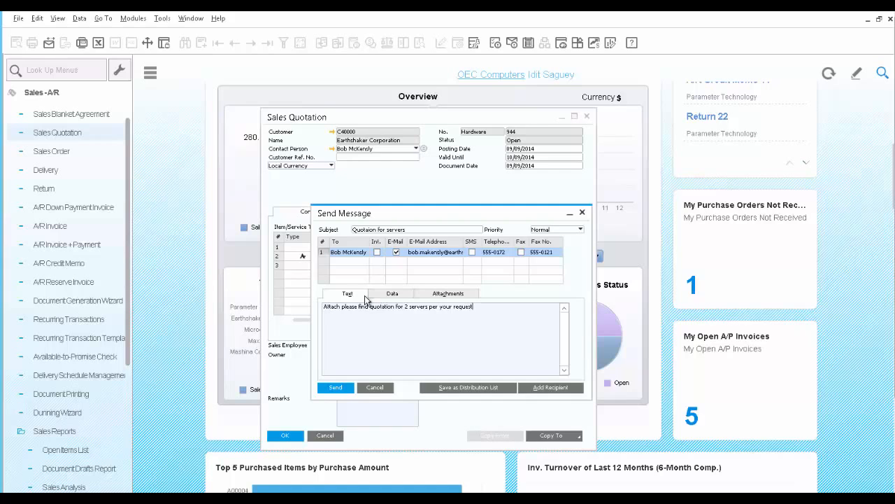
Step: Check the message's linked document and attachment, then send the e-mail and close the message window
left_click(394, 294)
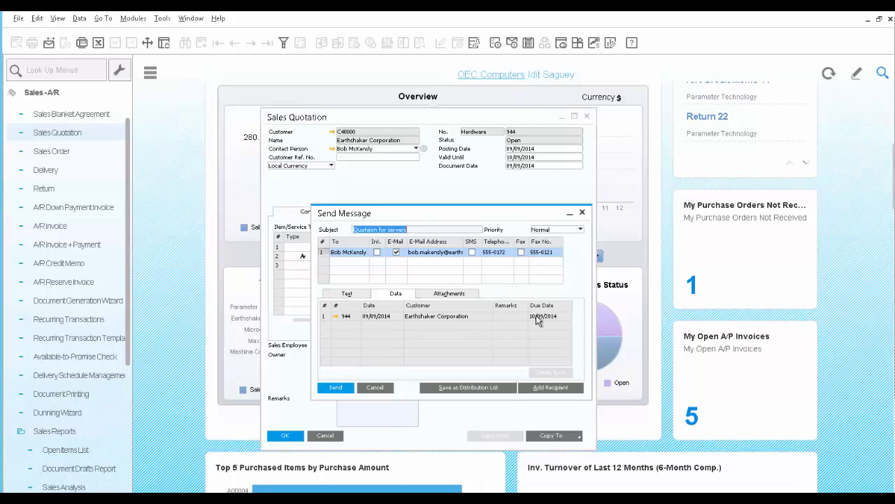
left_click(449, 294)
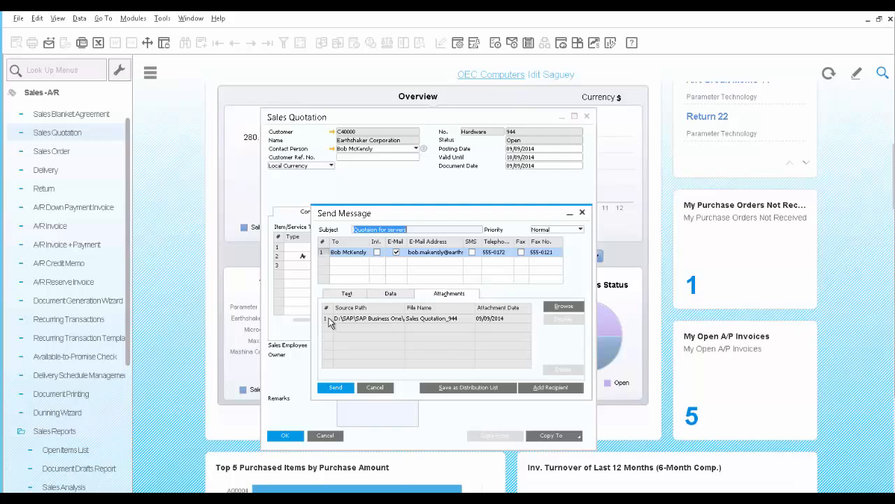
left_click(336, 389)
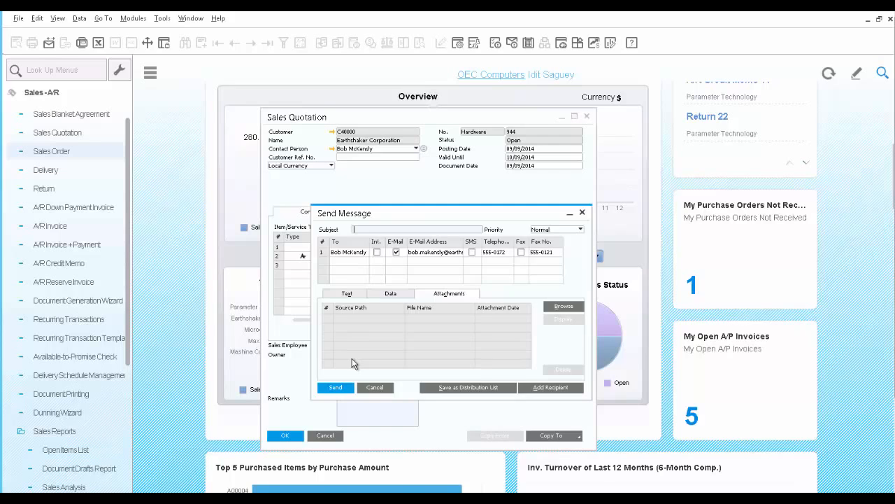
left_click(376, 388)
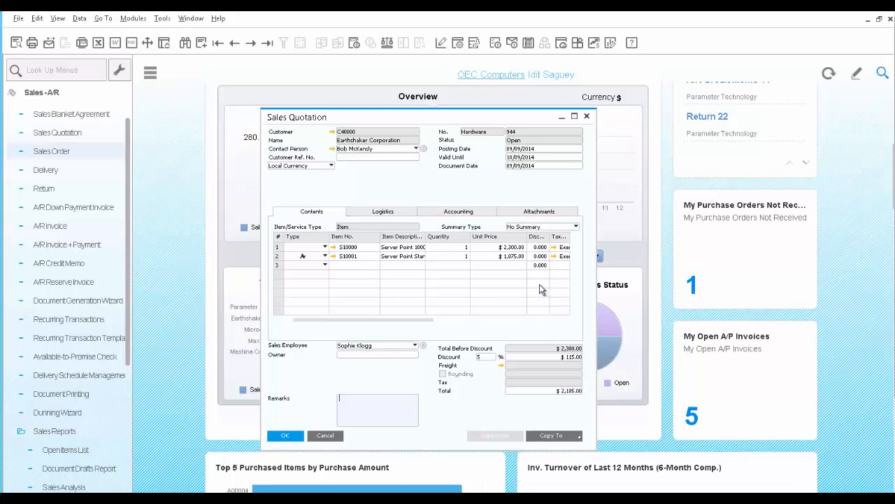
Step: Open a new sales order and choose Earthshaker Corporation as the customer from the business partner list
left_click(45, 153)
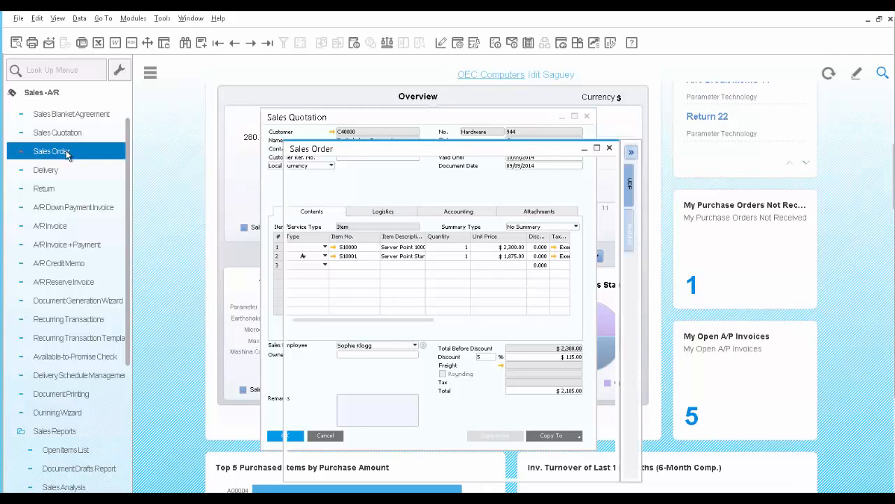
left_click(439, 165)
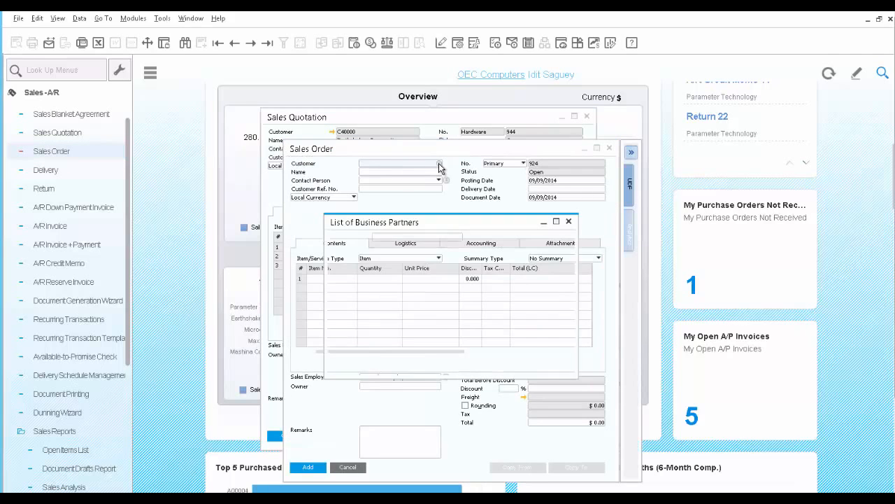
left_click(440, 290)
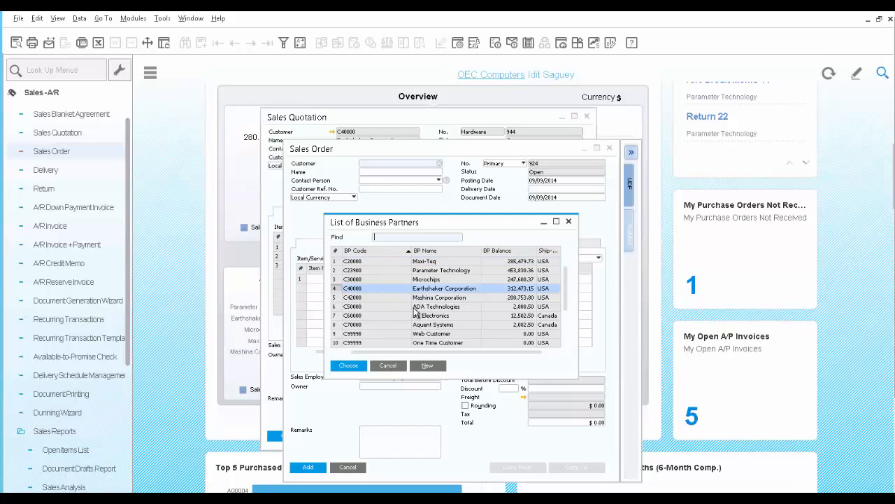
left_click(348, 366)
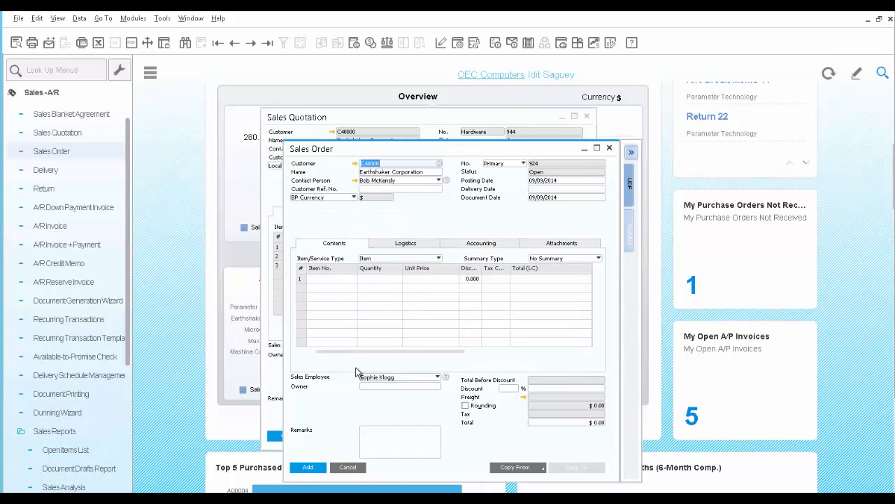
Step: Copy the items from sales quotation 944 into the order with the Draw Document Wizard, including alternative items
left_click(538, 467)
left_click(534, 478)
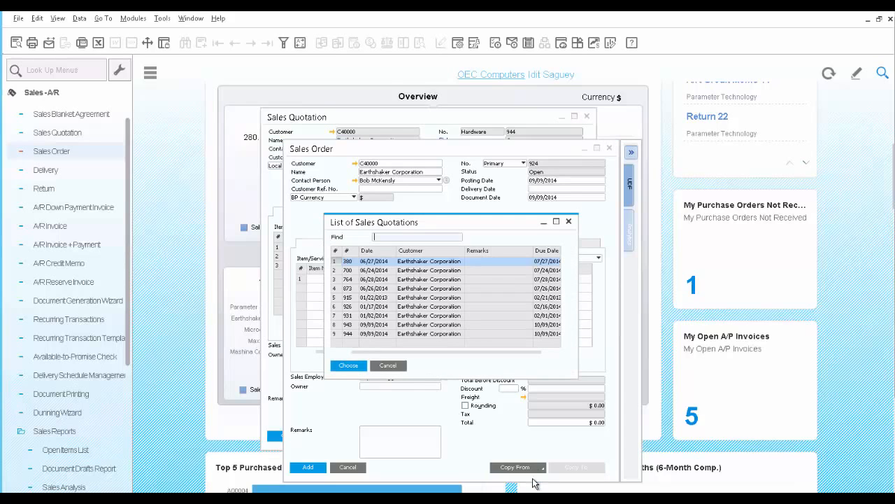
left_click(359, 335)
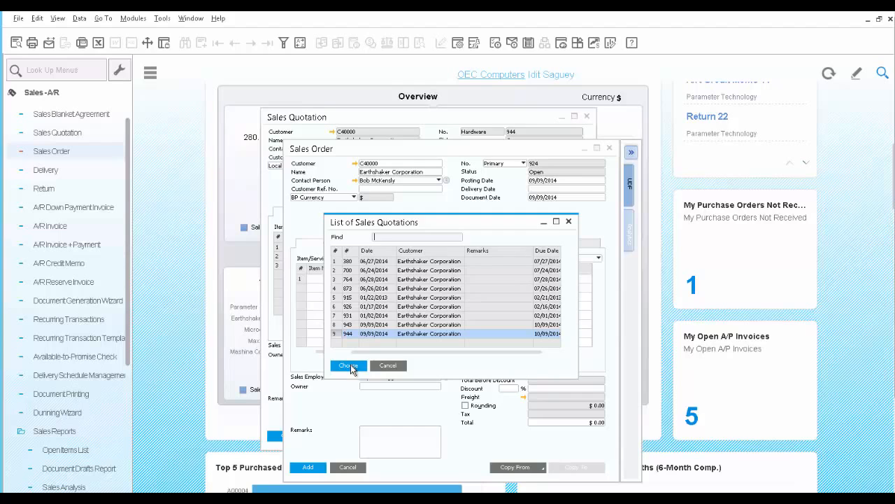
left_click(351, 365)
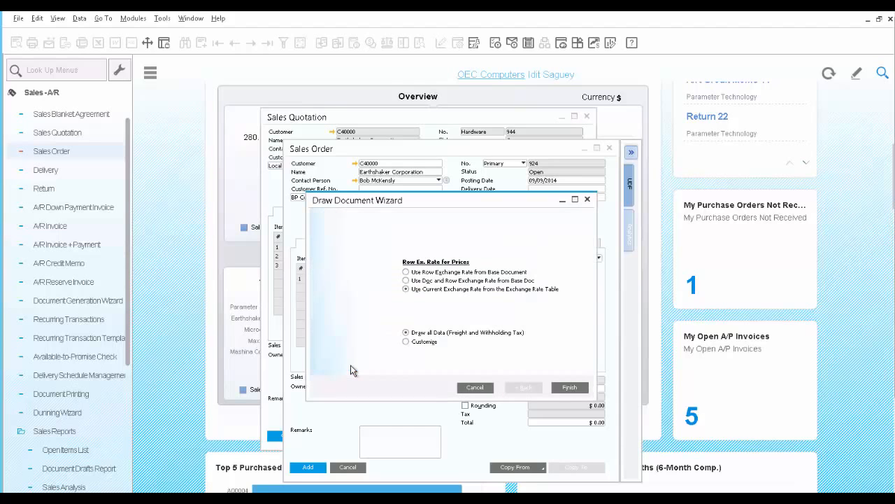
left_click(569, 388)
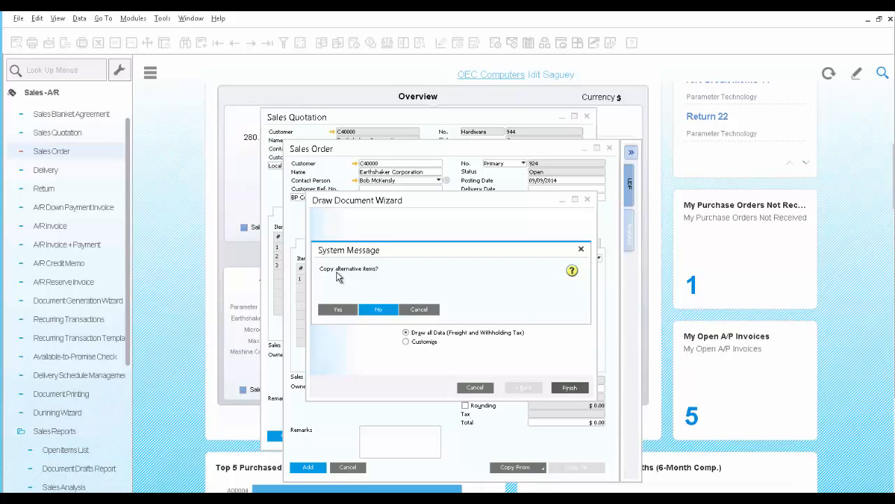
left_click(334, 309)
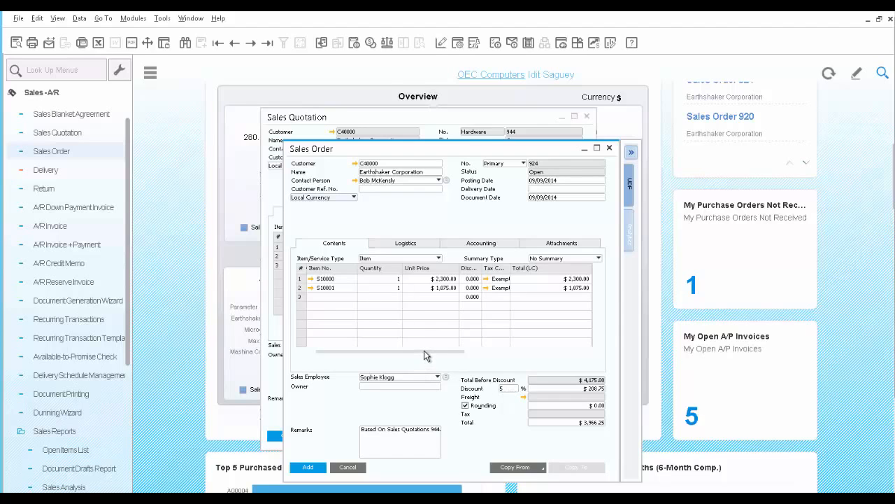
Step: Set the second row's ship-to address to PA WH
left_click_drag(424, 350, 550, 352)
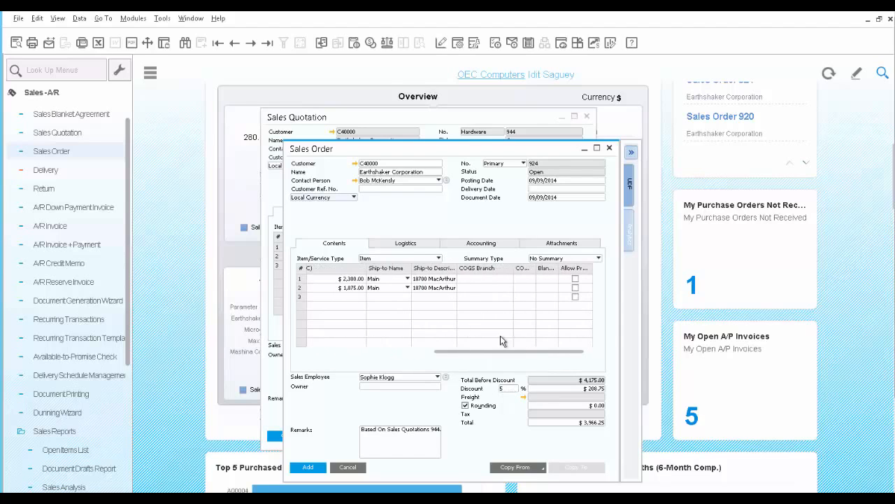
left_click(403, 292)
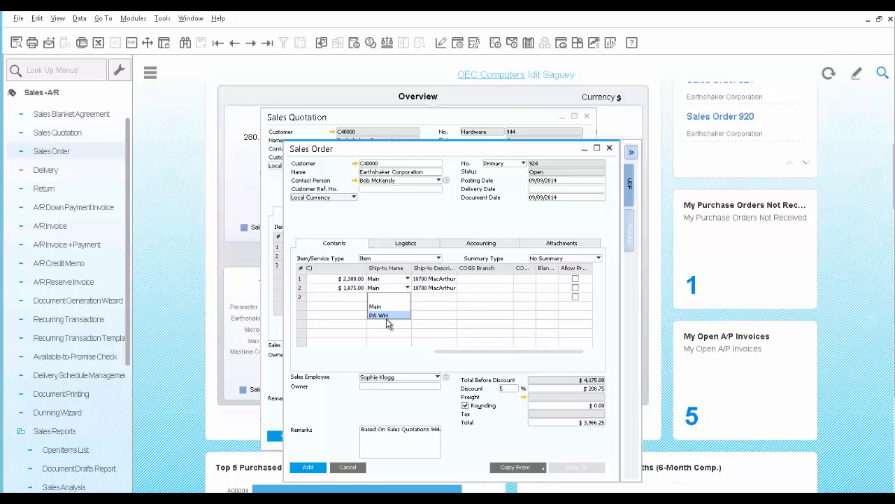
left_click(387, 316)
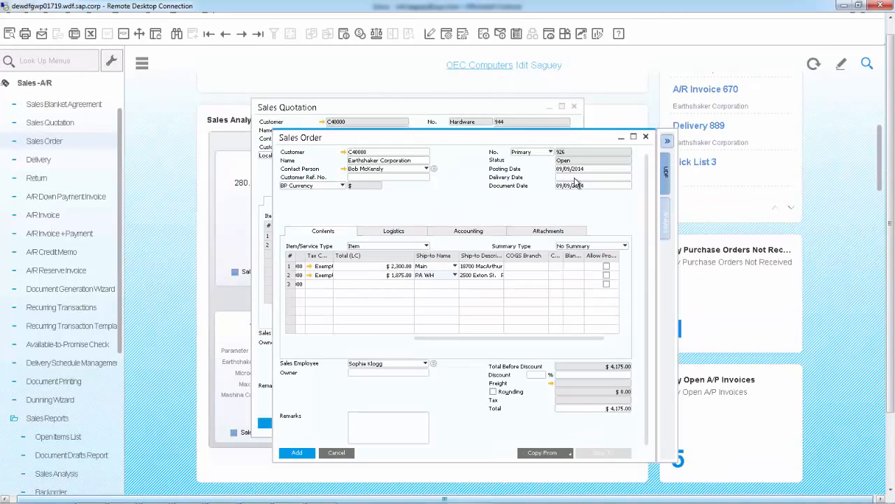
Step: Set the order's delivery date to 09/09/2014 and apply it to the existing item rows
left_click(575, 180)
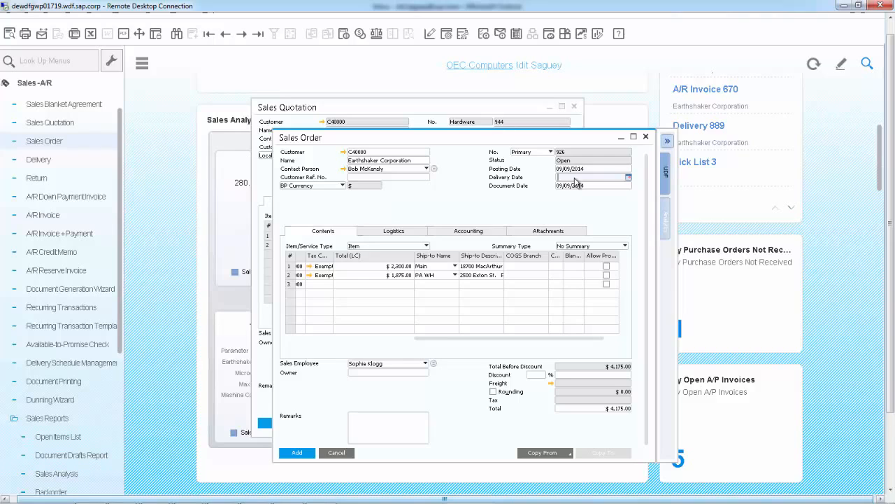
type("i")
key("Tab")
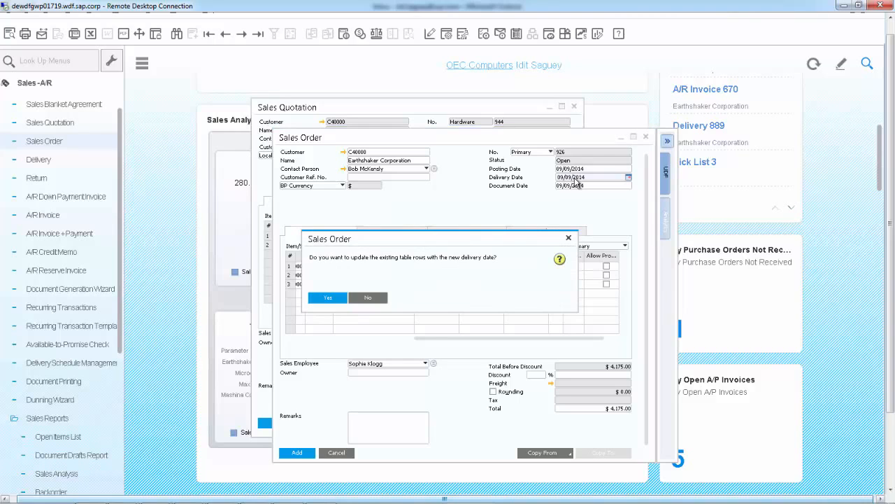
left_click(334, 301)
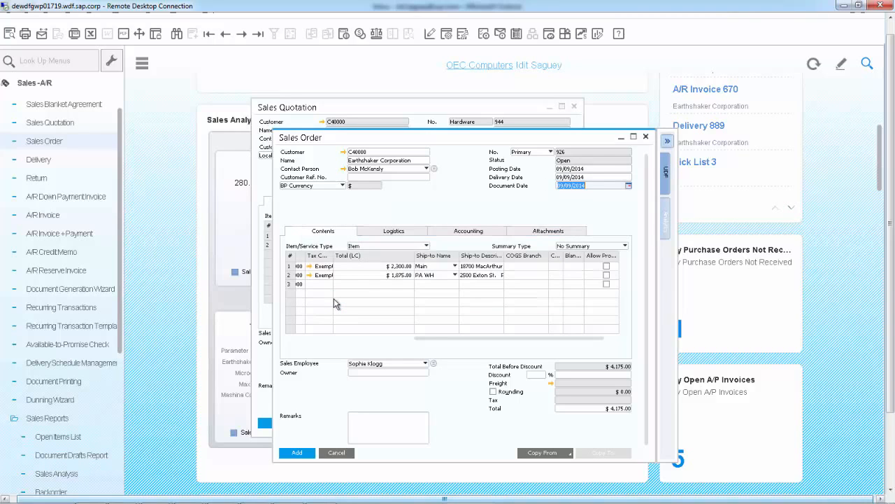
Step: Add the sales order, reviewing the ATP quantities and confirming the proposed delivery schedule for item S10001
left_click(297, 452)
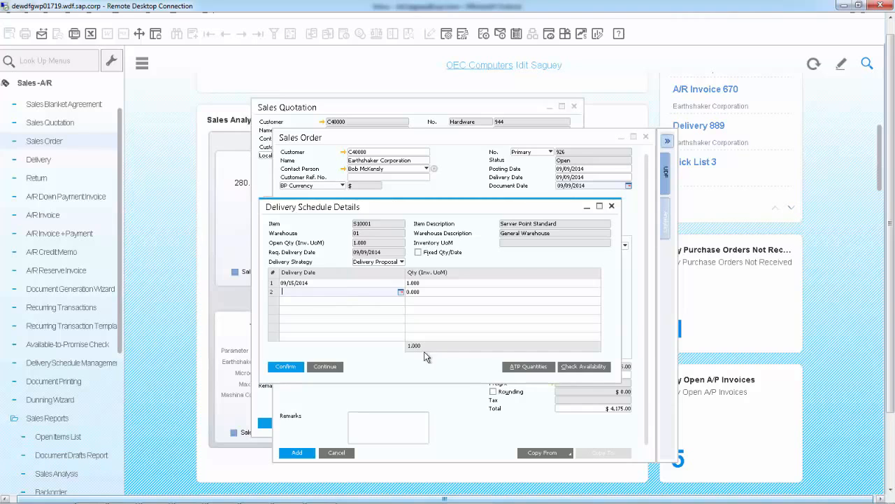
left_click(518, 368)
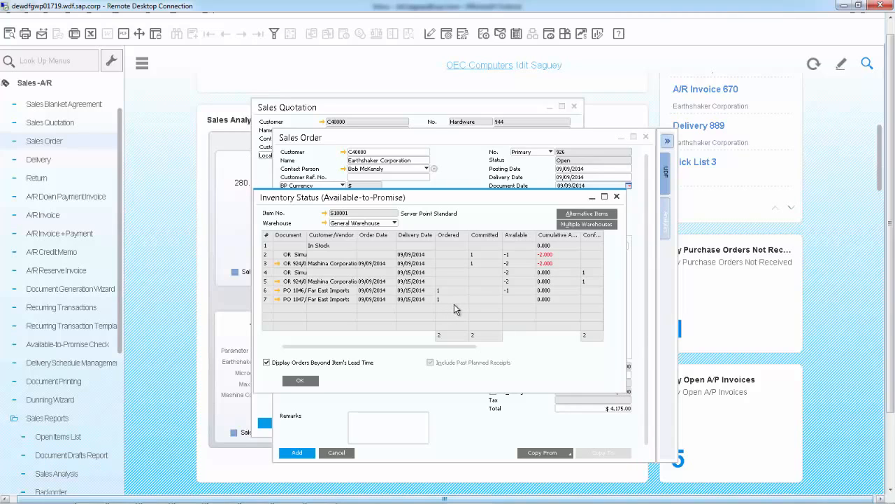
left_click(303, 381)
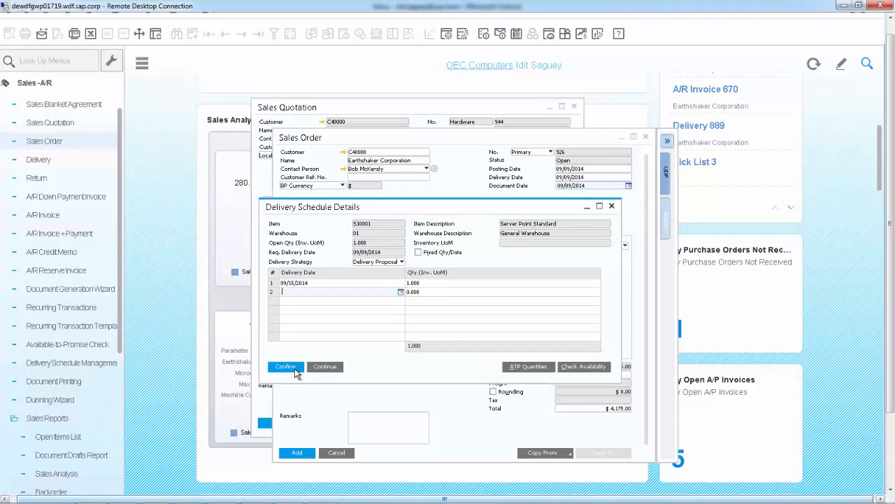
left_click(295, 368)
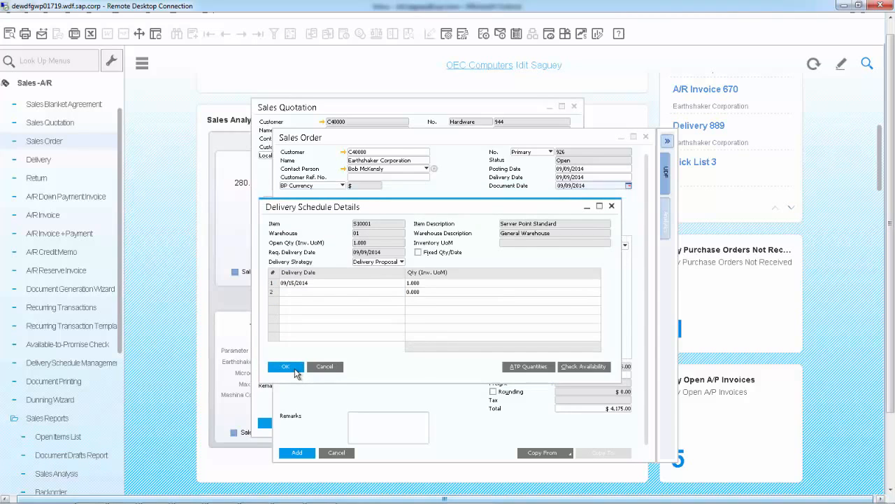
left_click(286, 367)
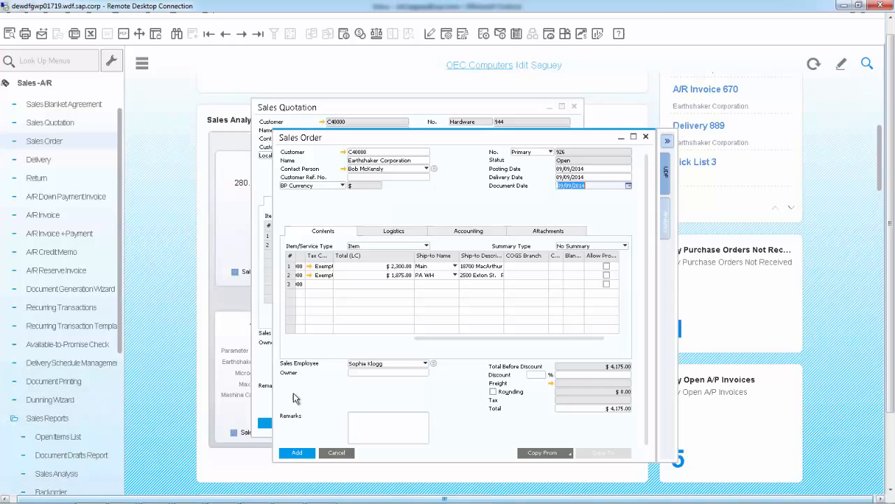
left_click(297, 453)
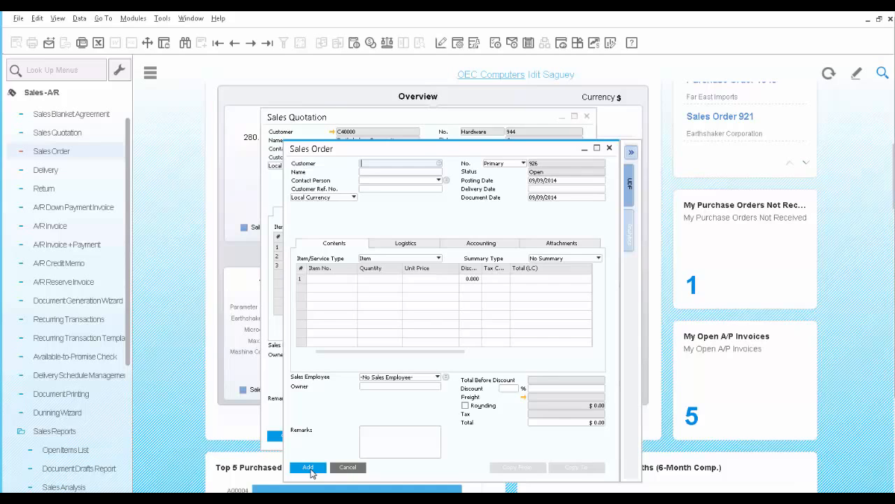
Step: Go to the previous sales order and open Delivery Schedule Management for its second item row
left_click(267, 44)
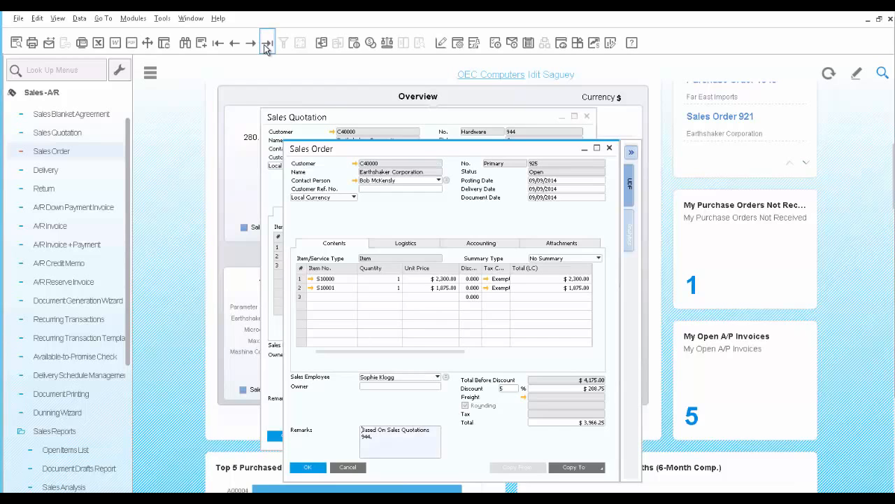
right_click(302, 289)
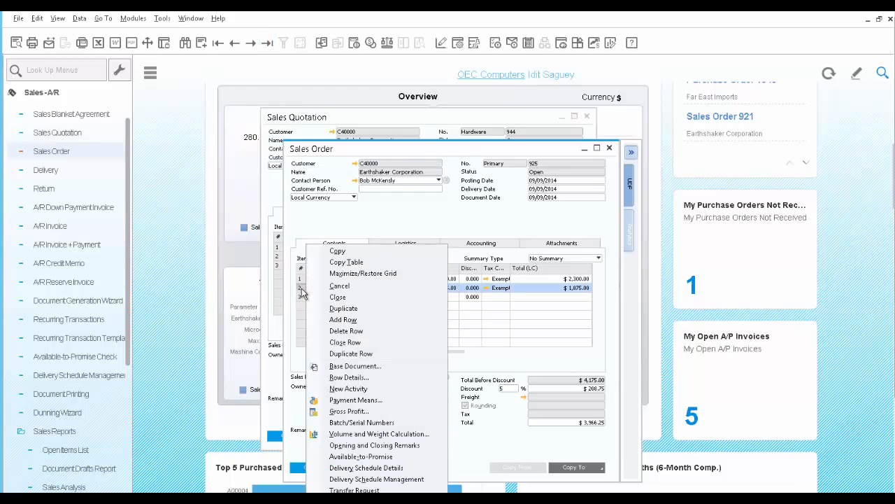
left_click(383, 482)
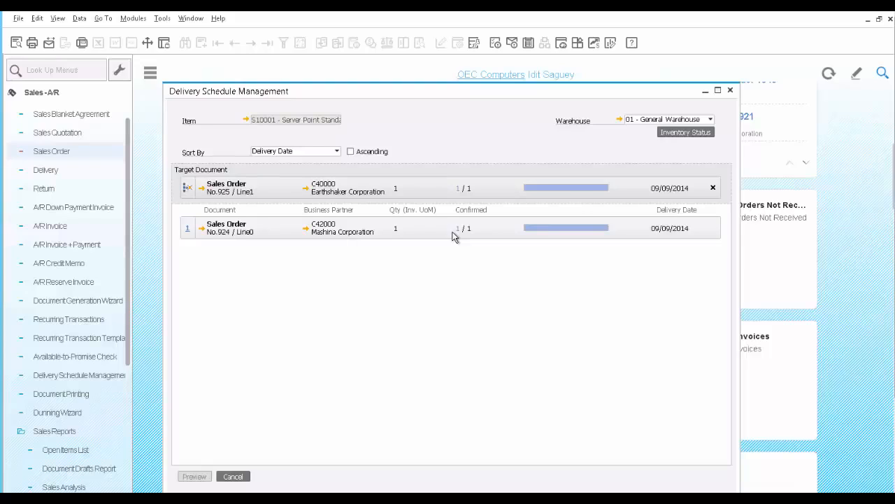
Step: Reassign the confirmed quantity from Mashina Corporation's order 924 to Earthshaker's order 925, then preview and confirm the rescheduling
left_click(458, 188)
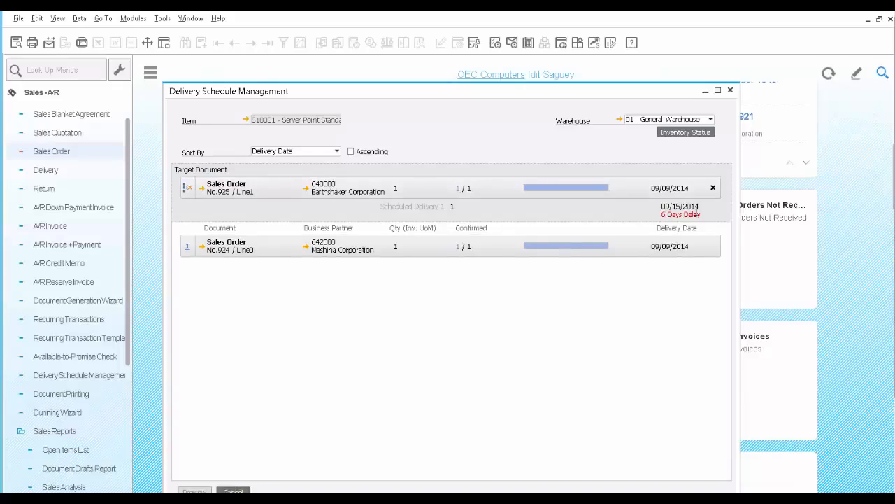
left_click(459, 245)
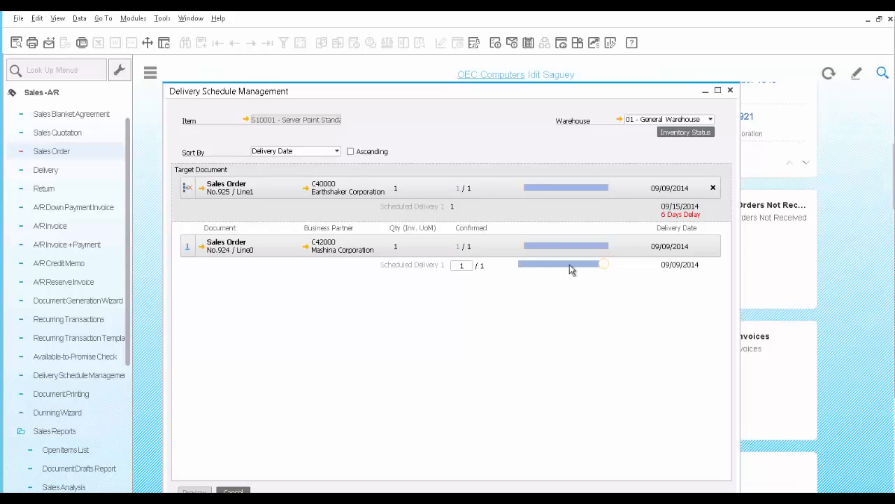
left_click(526, 265)
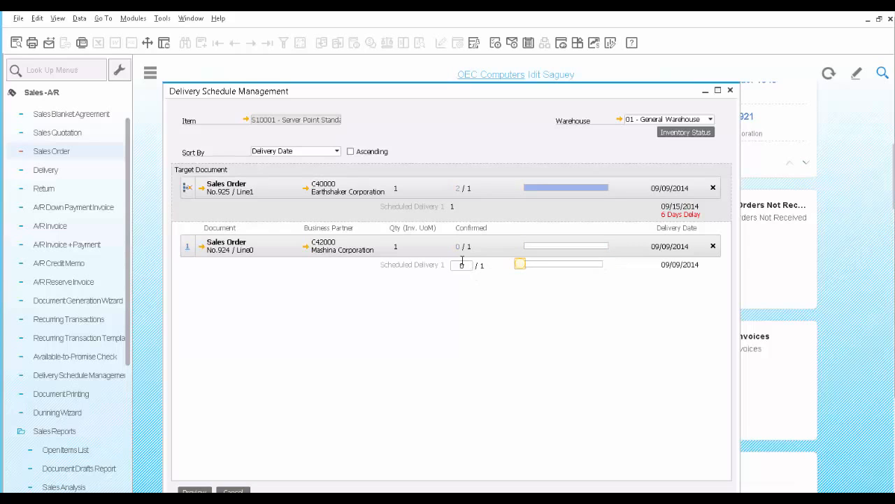
left_click(201, 492)
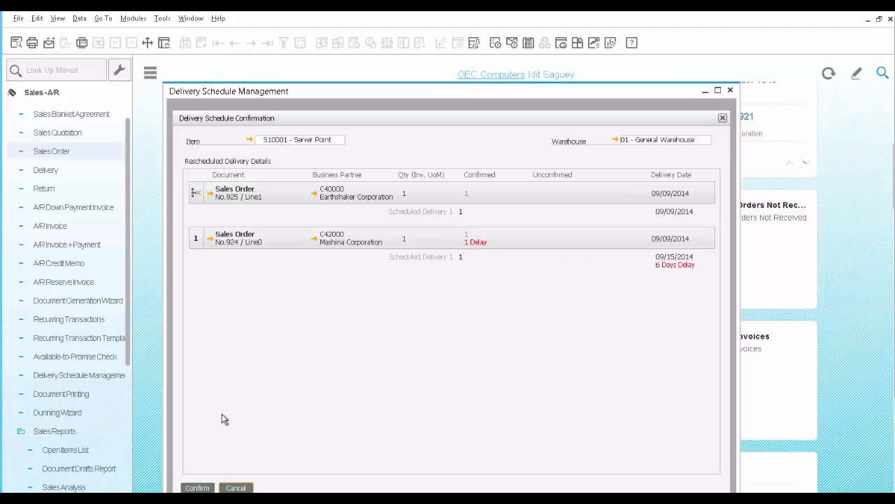
left_click(199, 488)
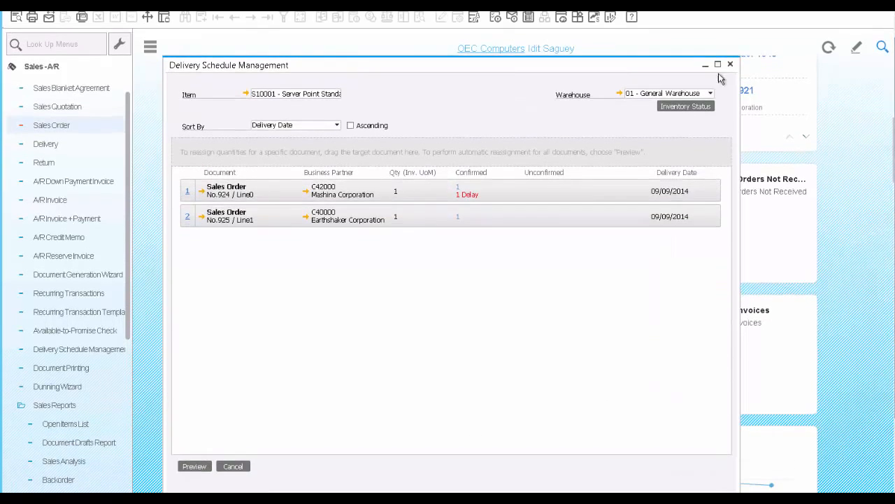
left_click(731, 65)
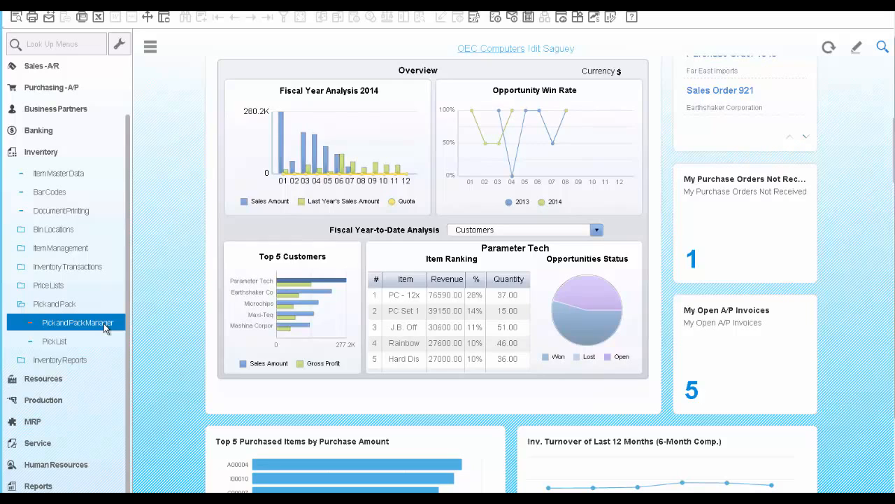
Step: Open the Pick and Pack Manager filtered to sales order number 925
left_click(77, 323)
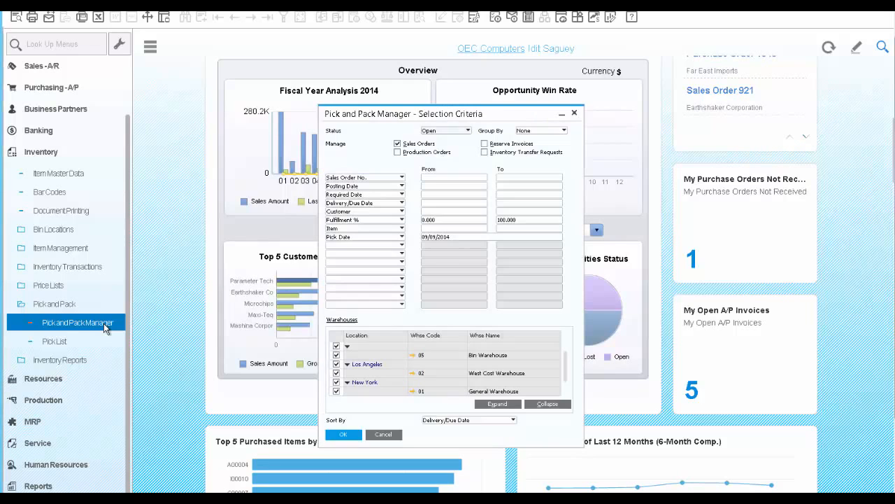
left_click(433, 179)
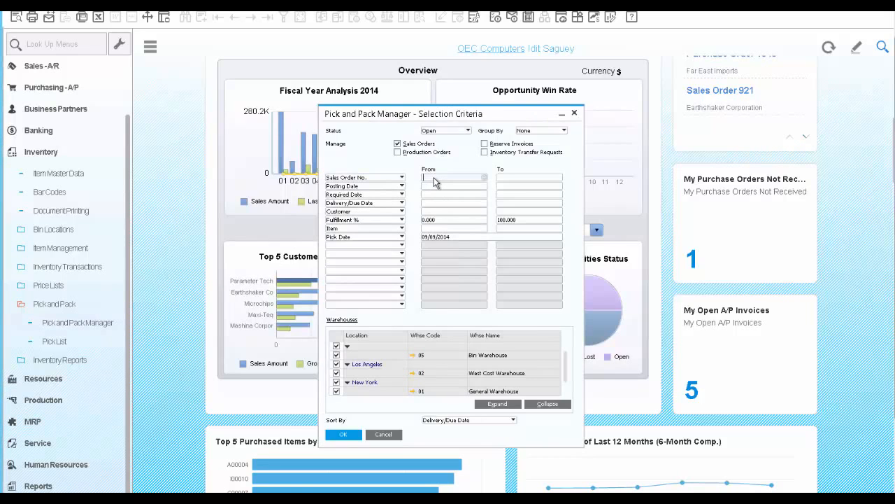
type("925")
key("Tab")
left_click(342, 435)
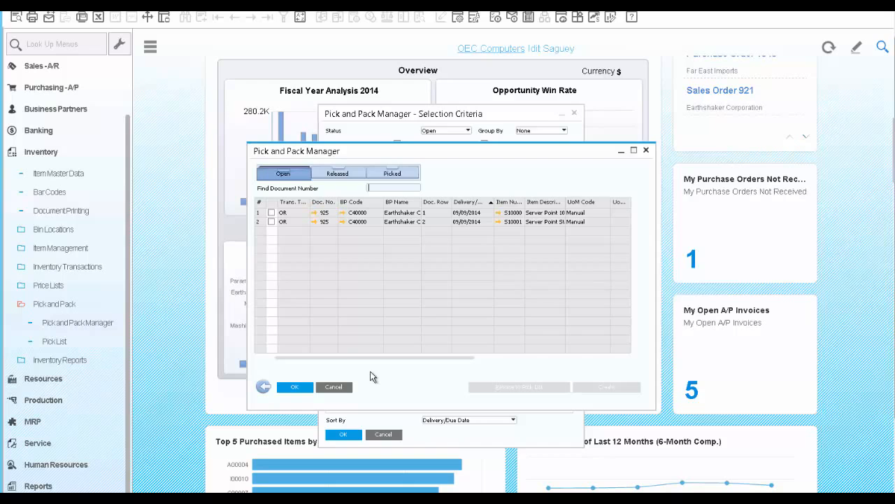
Step: Select both rows of sales order 925 and release them to a pick list with the Pick List Generation Wizard
left_click(272, 213)
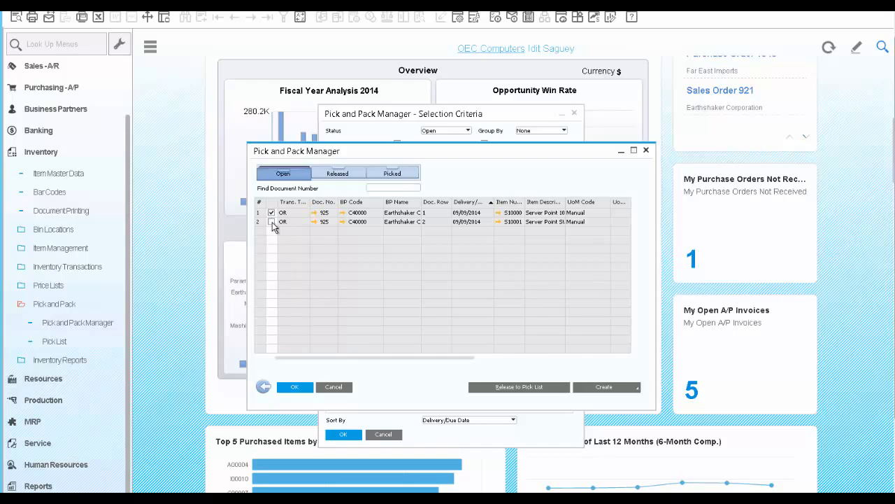
left_click(507, 389)
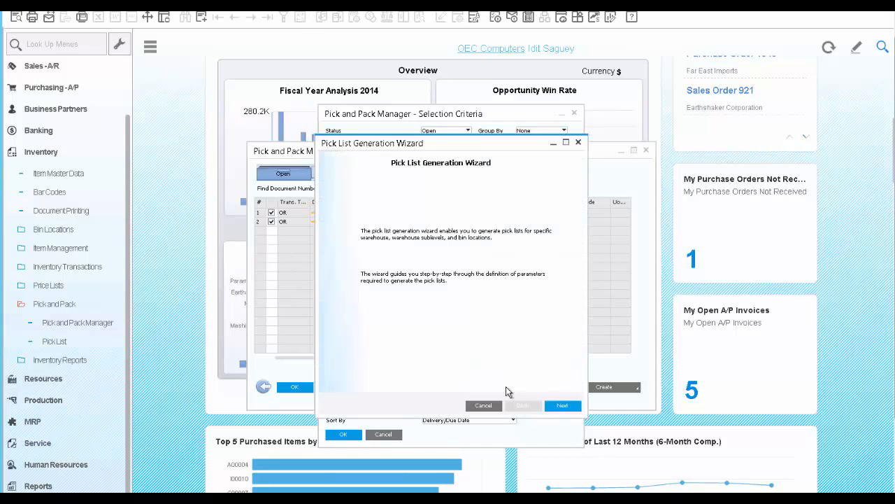
left_click(563, 408)
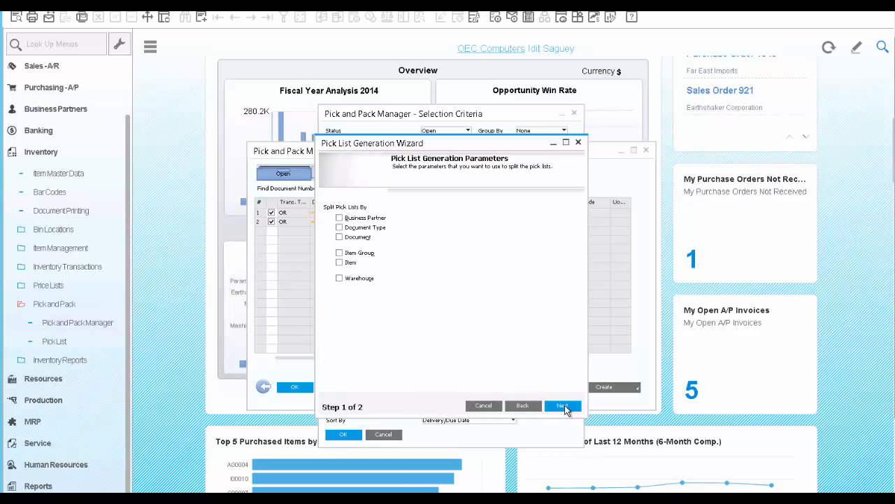
left_click(564, 407)
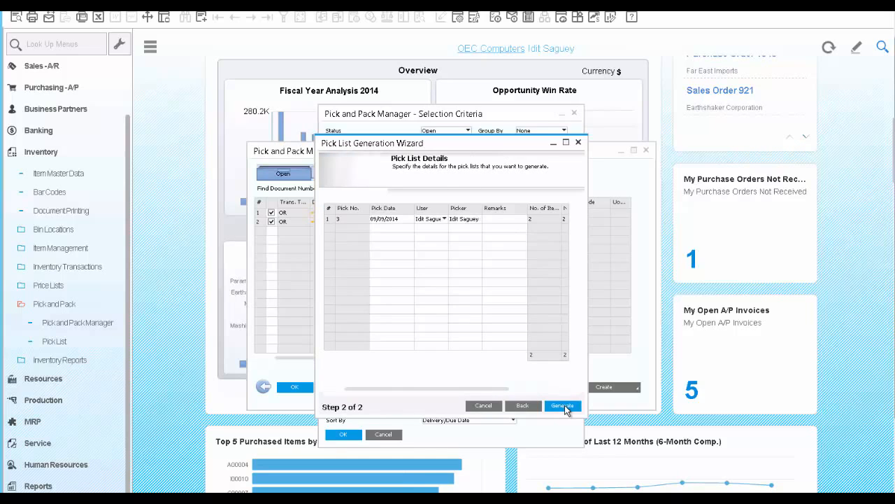
left_click(564, 407)
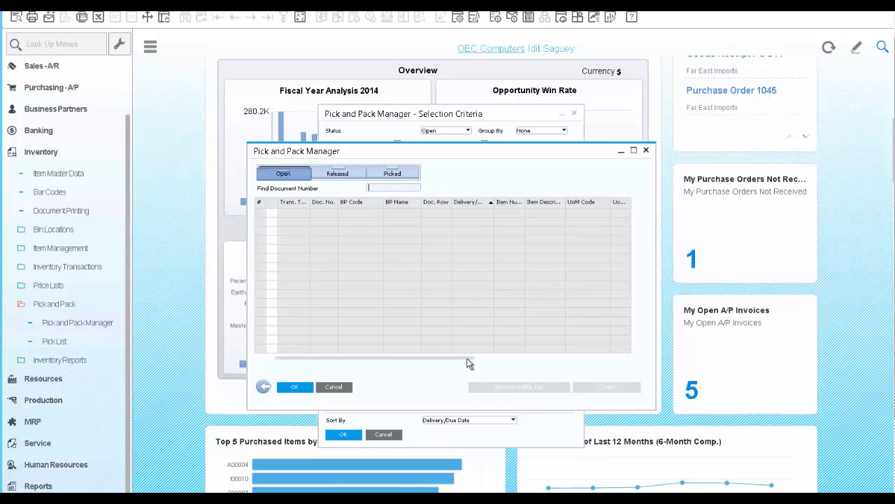
Step: Open pick list 3 from the released documents and pick all its items
left_click(337, 178)
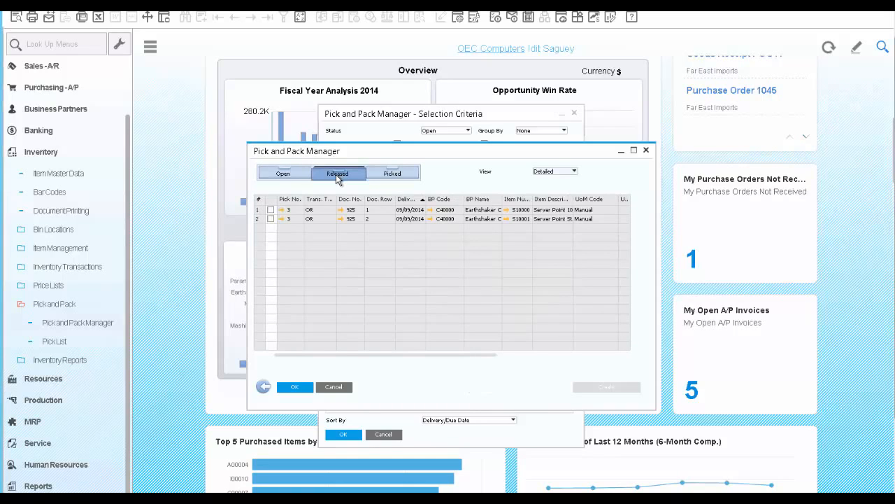
left_click(282, 210)
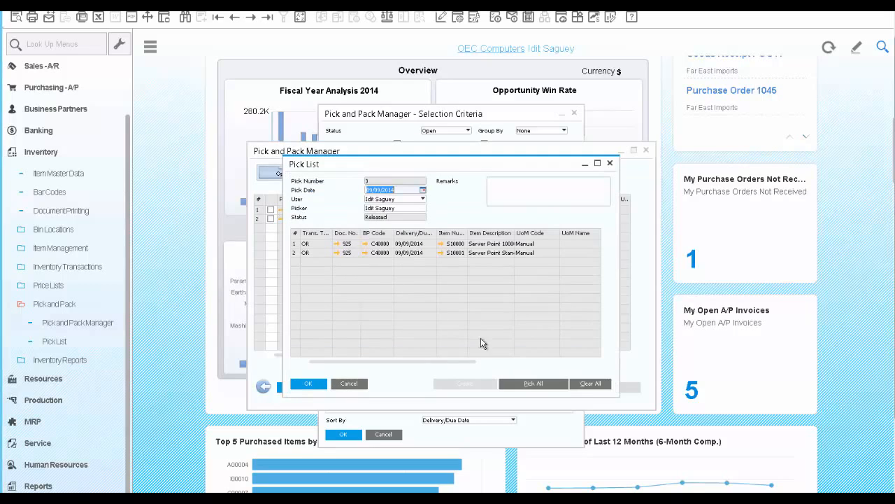
left_click(525, 389)
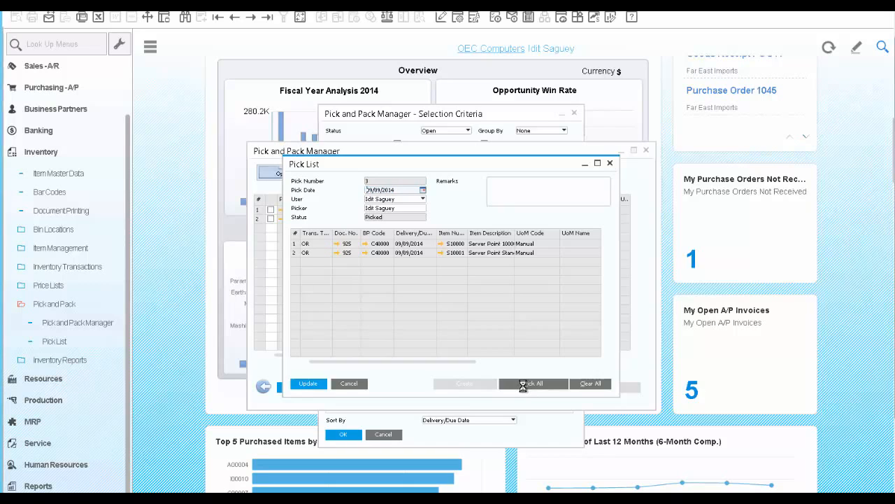
Step: Auto-select a serial number for item S10000 and update the pick list
left_click_drag(471, 362, 601, 361)
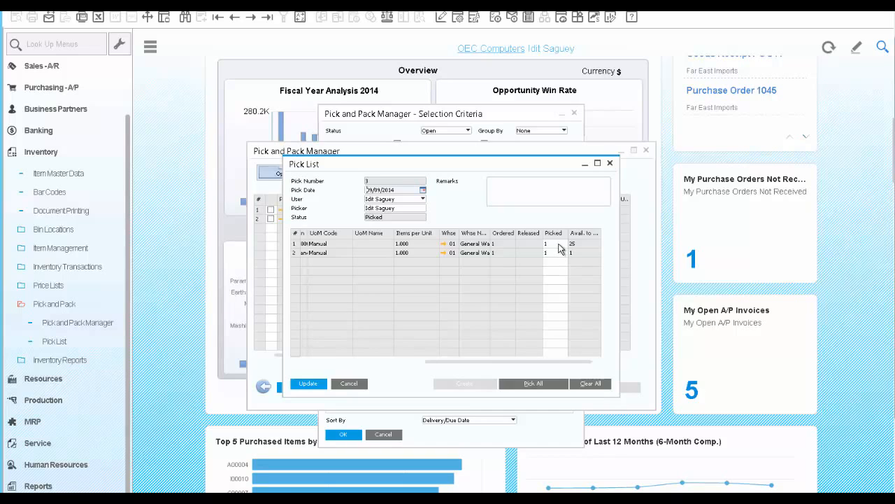
left_click(558, 243)
right_click(560, 247)
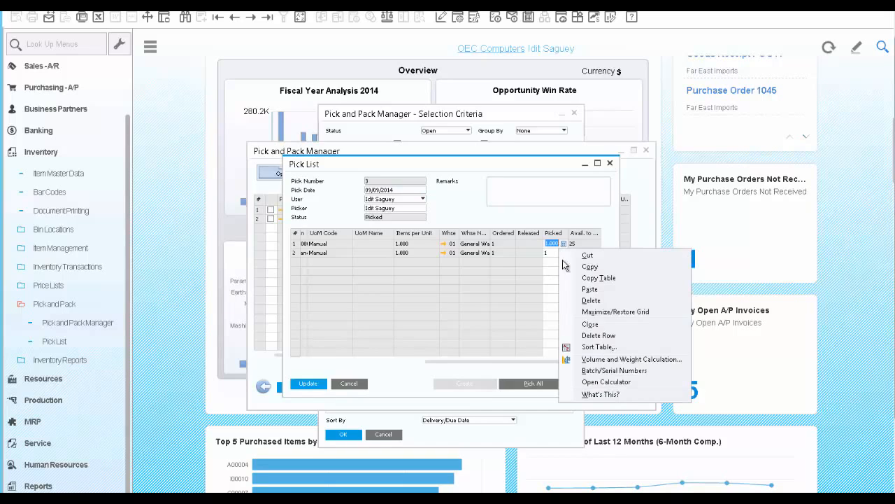
left_click(603, 371)
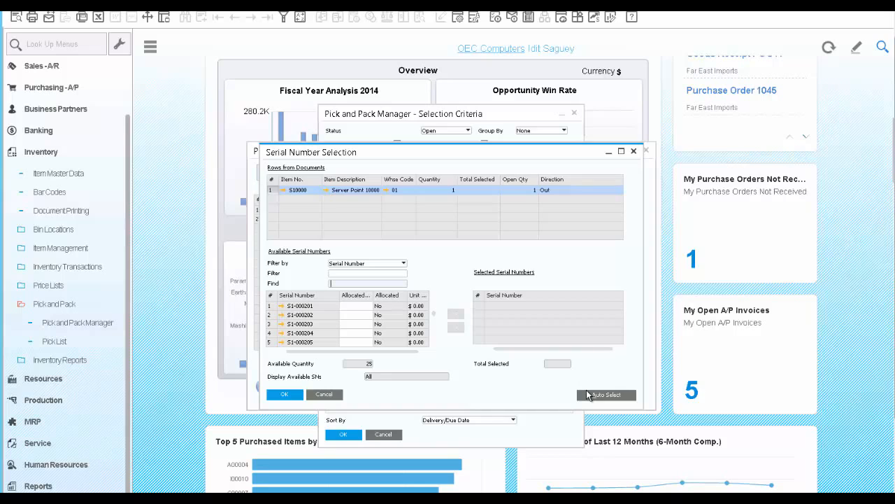
left_click(588, 395)
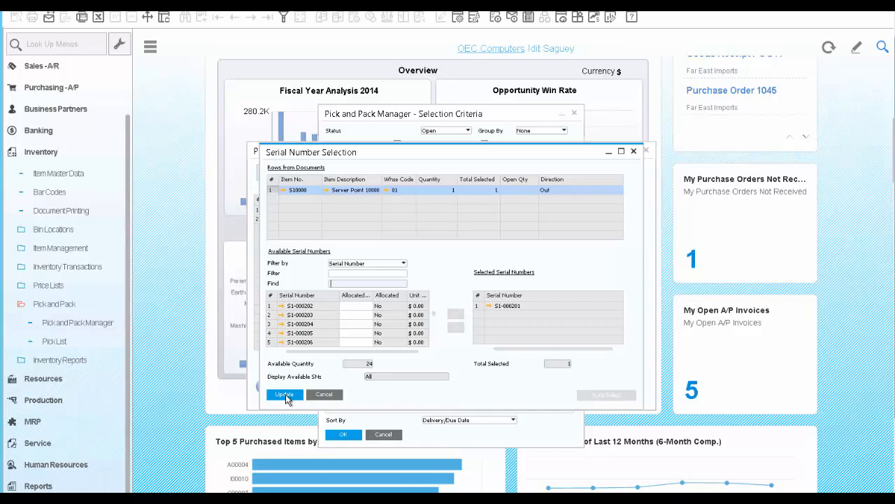
left_click(284, 395)
left_click(285, 394)
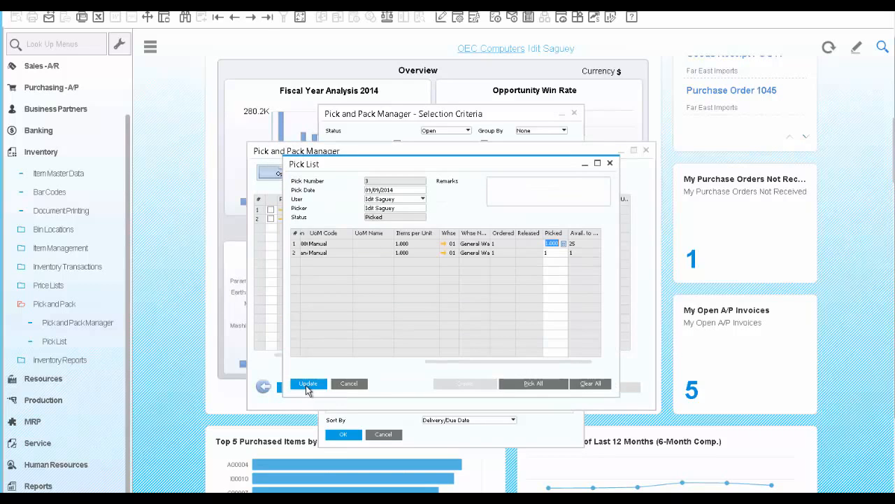
left_click(306, 389)
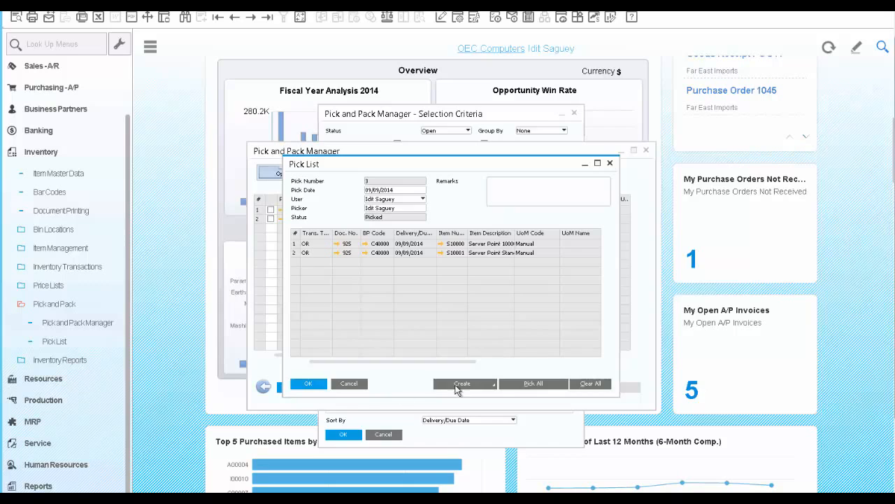
Step: Create automatic deliveries from the pick list and confirm
left_click(492, 385)
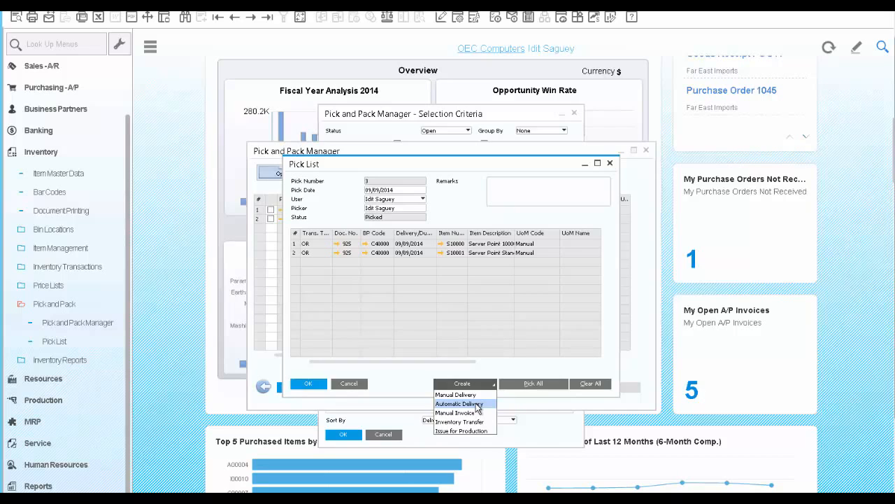
left_click(478, 404)
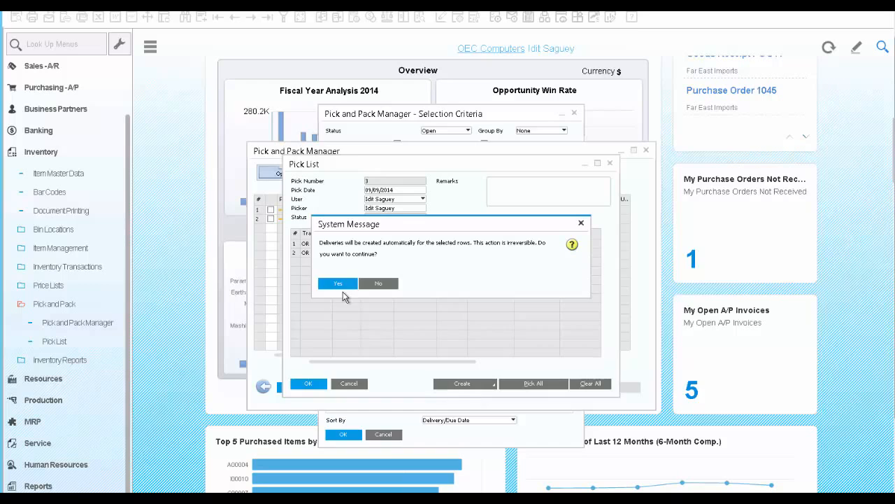
left_click(340, 284)
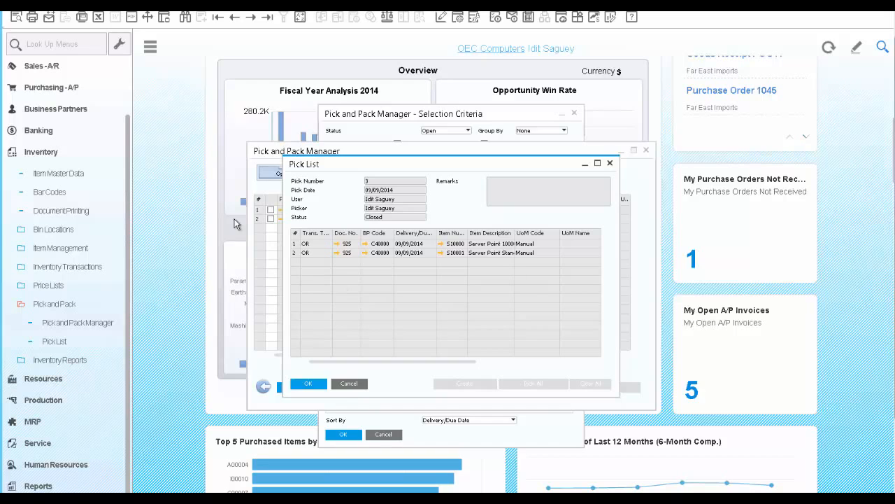
Step: Open a new A/R invoice and choose Earthshaker Corporation as the customer
left_click(47, 68)
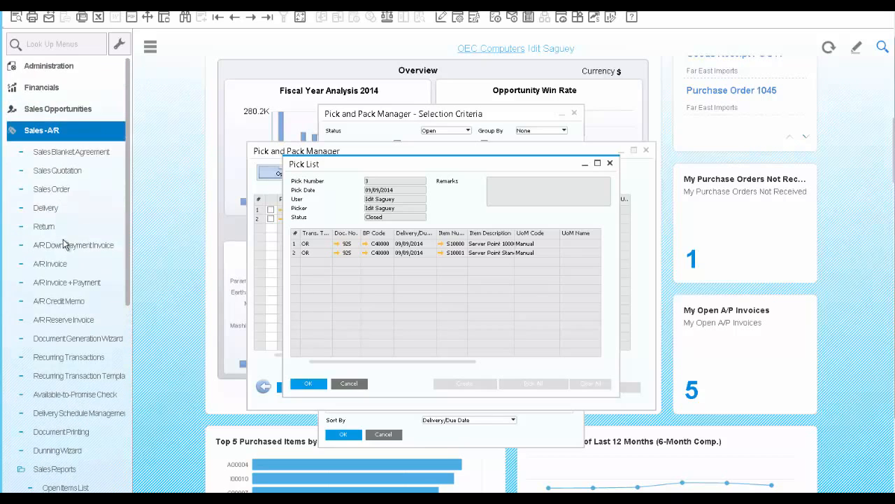
scroll(63, 244, "down", 1)
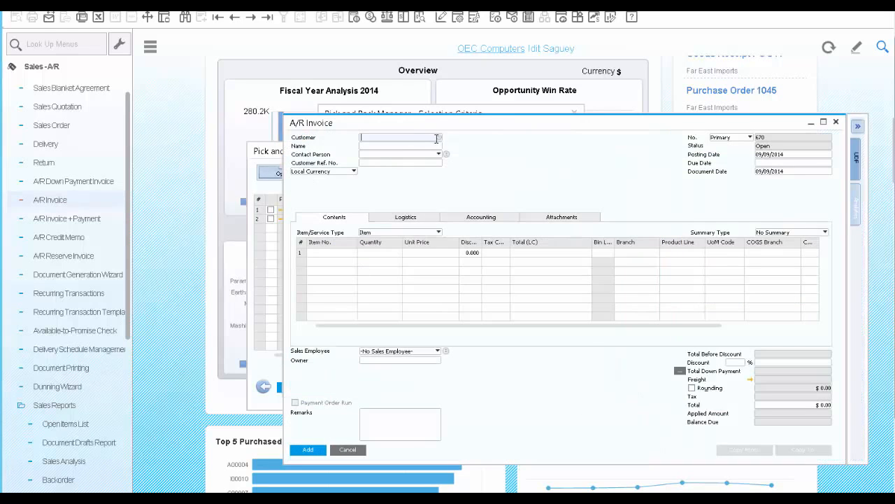
left_click(438, 138)
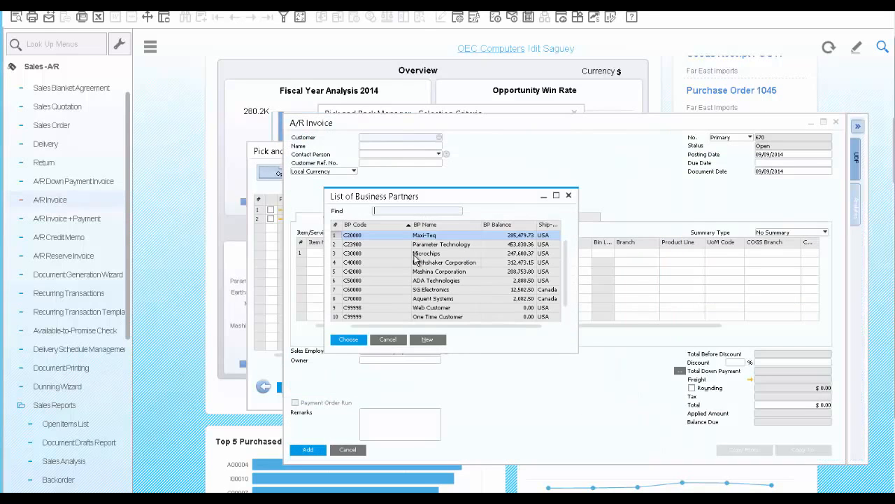
left_click(417, 262)
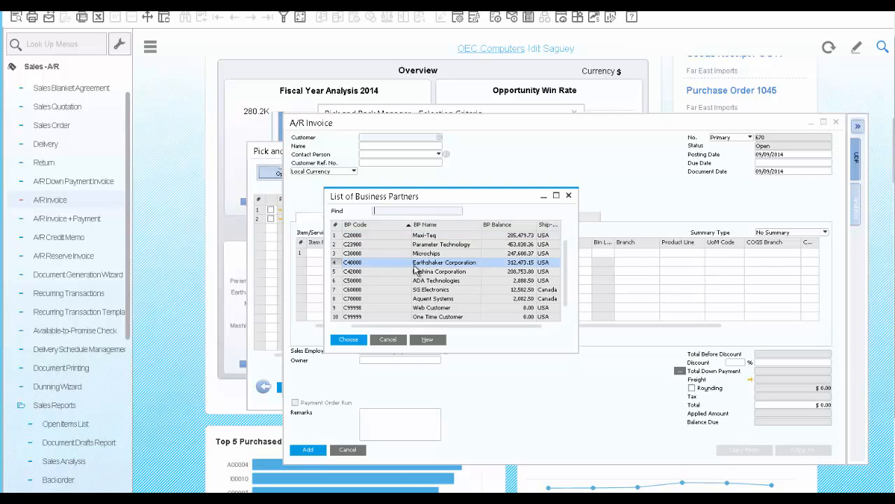
left_click(353, 339)
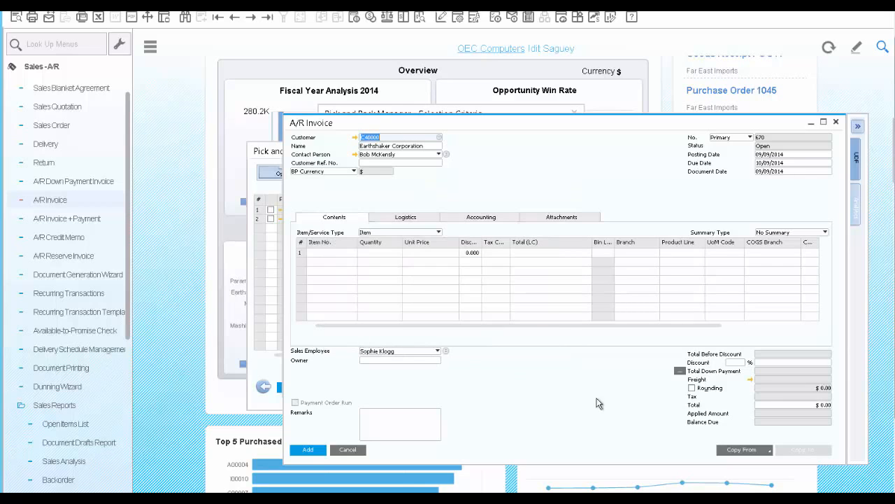
Step: Copy deliveries 888 and 889 into the invoice and finish the Draw Document Wizard
left_click(770, 451)
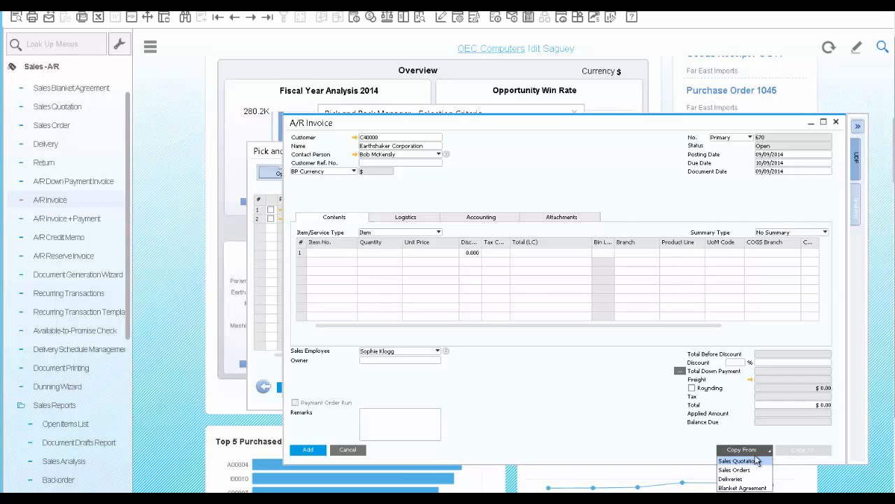
left_click(752, 478)
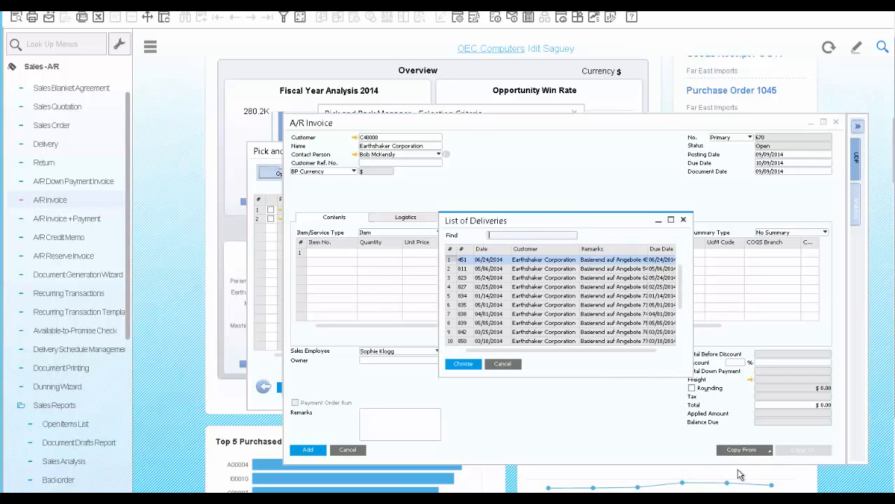
left_click_drag(680, 290, 681, 334)
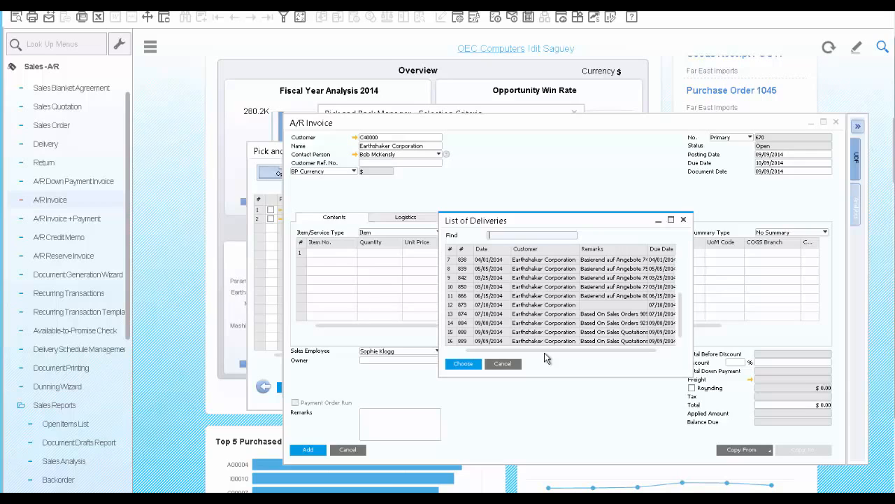
left_click(466, 334)
left_click(467, 340, "ctrl")
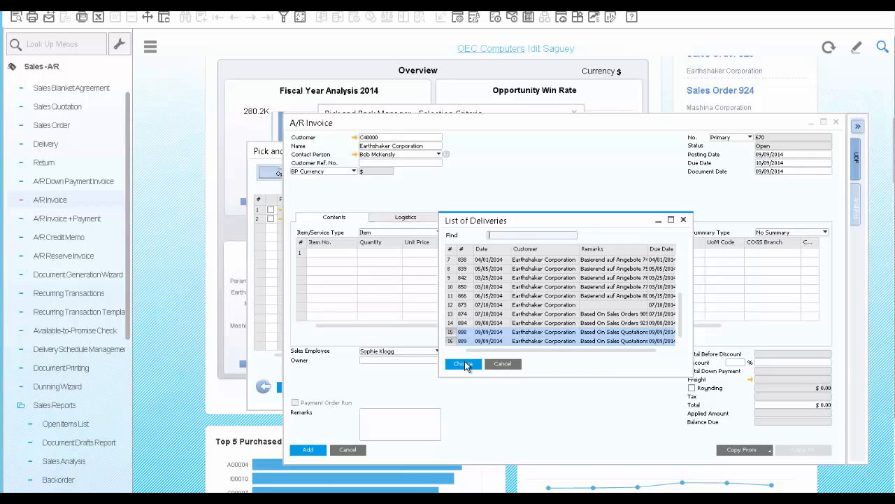
left_click(463, 364)
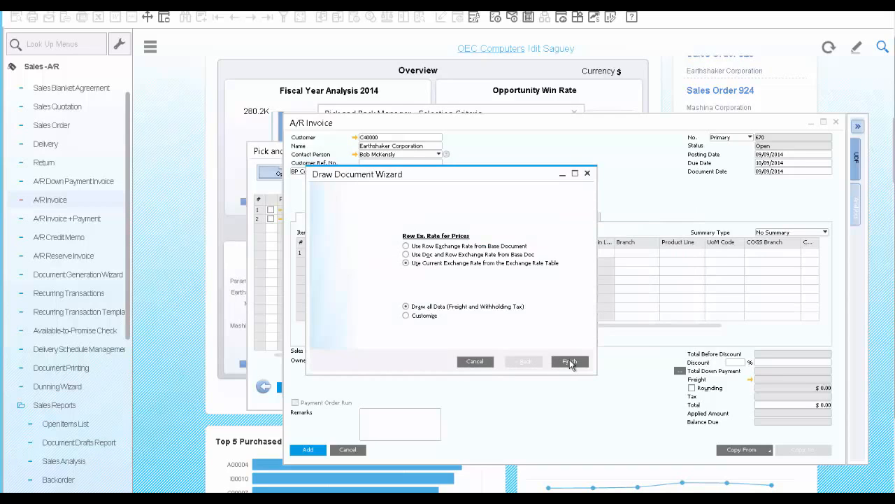
left_click(570, 362)
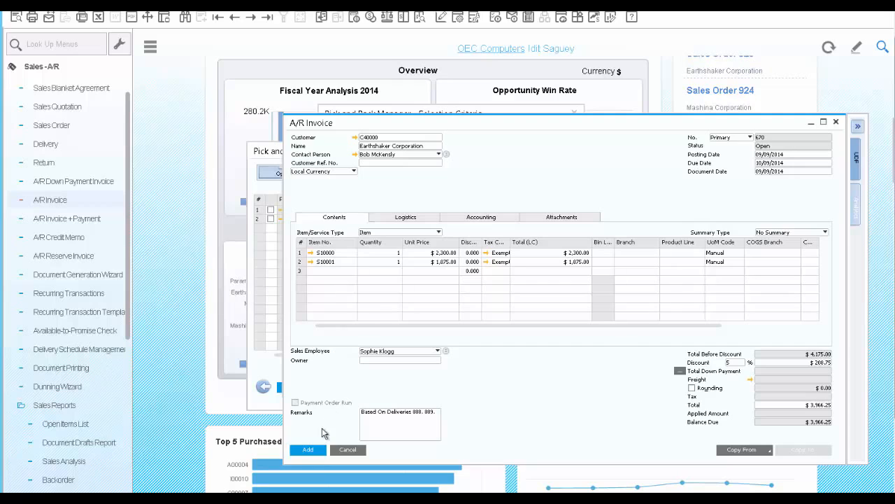
Step: Add the A/R invoice and confirm
left_click(309, 450)
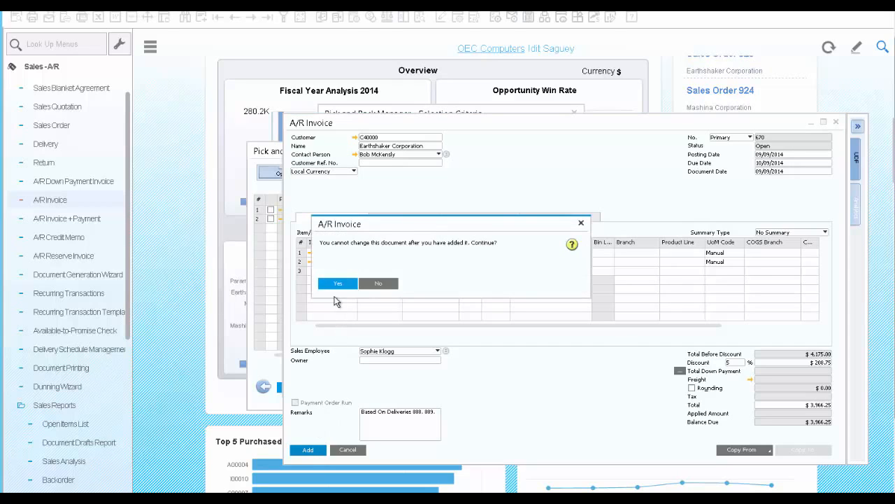
left_click(338, 284)
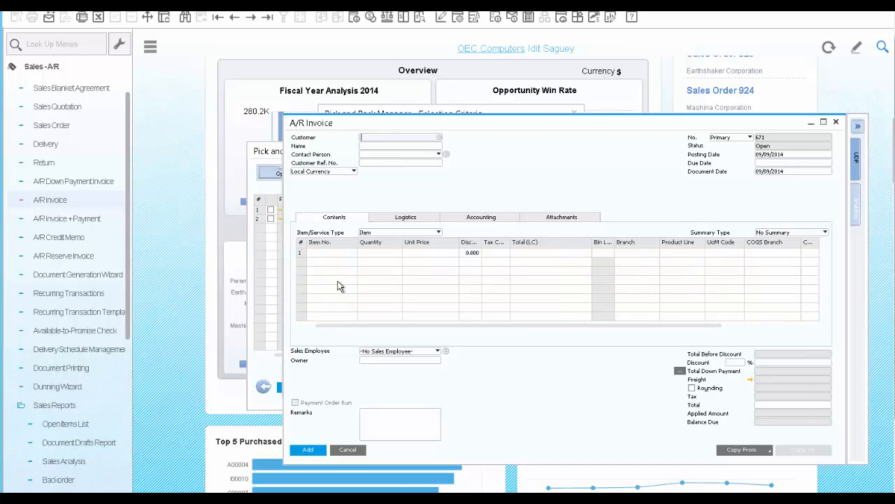
Step: Go to the last A/R invoice and open its relationship map
left_click(269, 19)
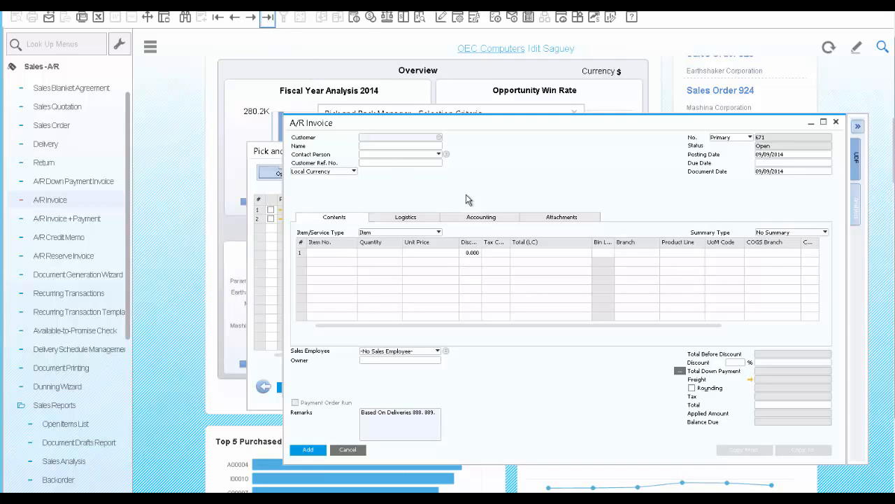
right_click(516, 175)
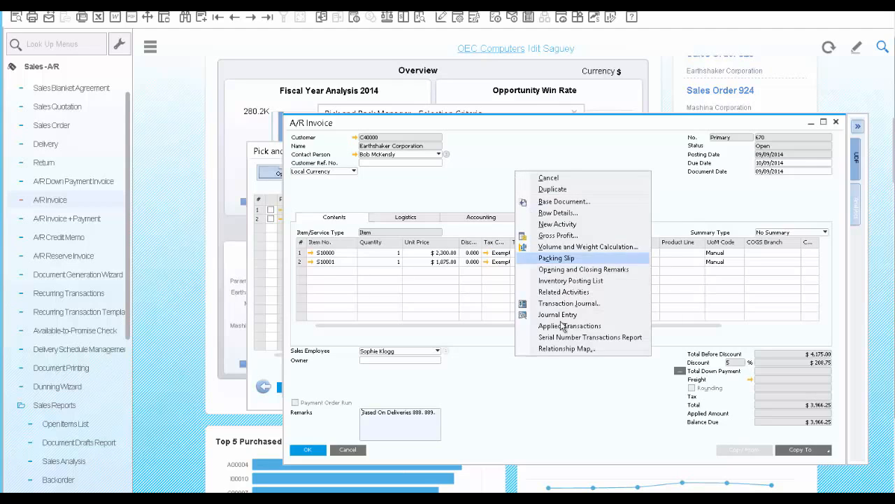
left_click(563, 349)
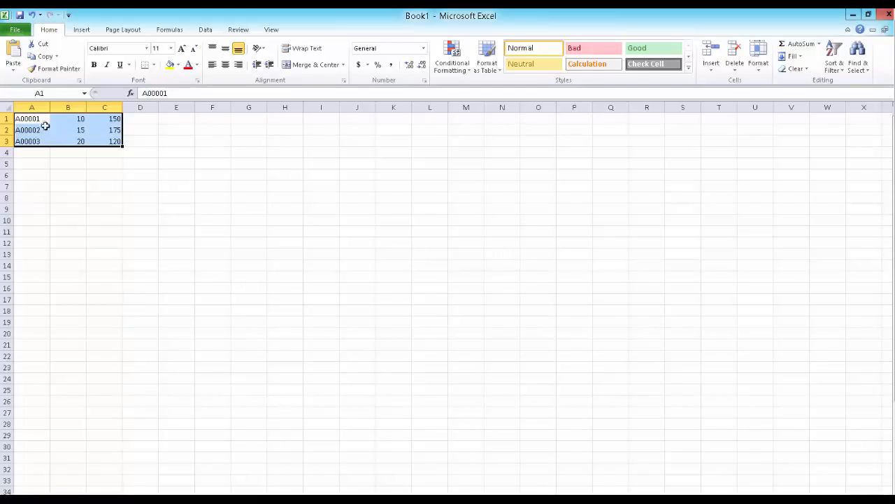
Step: Copy the item data in cells A1:C3 in Excel and switch back to SAP Business One
key("ctrl+c")
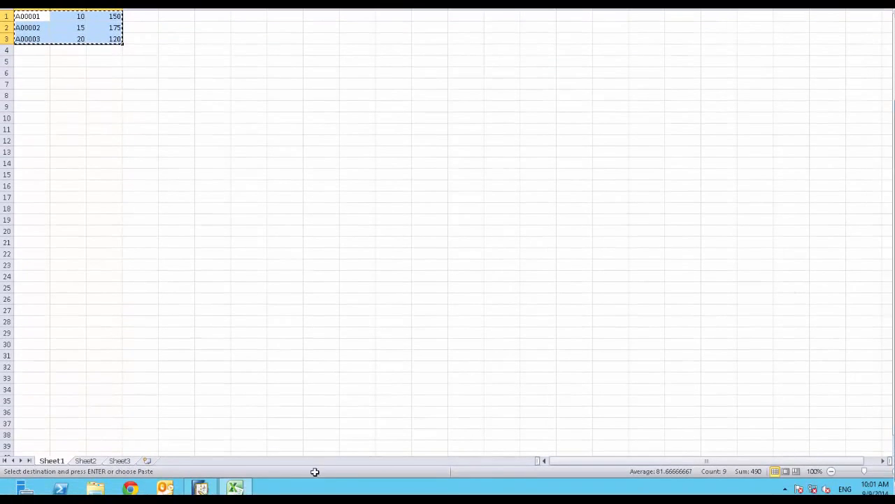
left_click(200, 488)
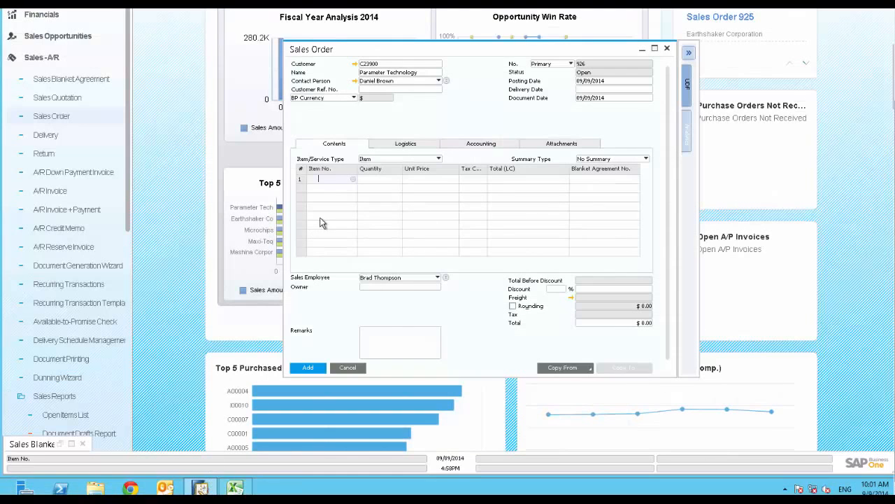
Step: Paste the copied Excel item data into the new sales order's item rows
key("ctrl+v")
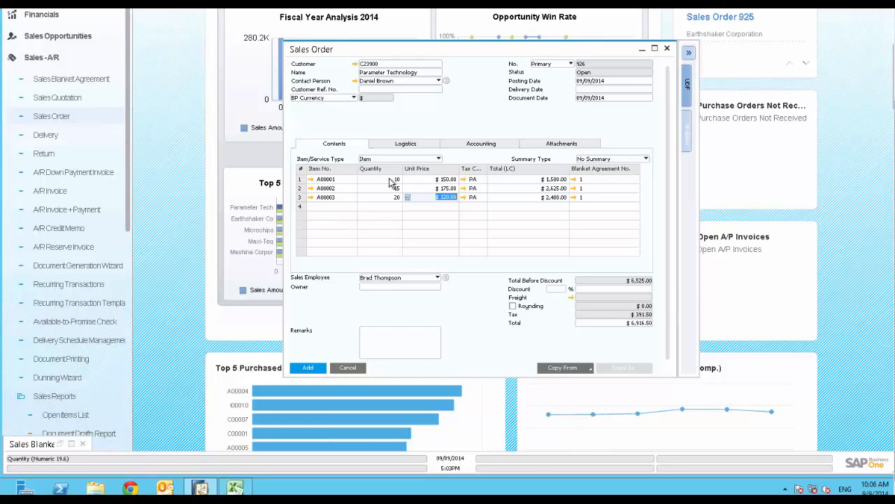
Step: Open the blanket agreement linked to the first item row and review its details, row details and documents
left_click(573, 180)
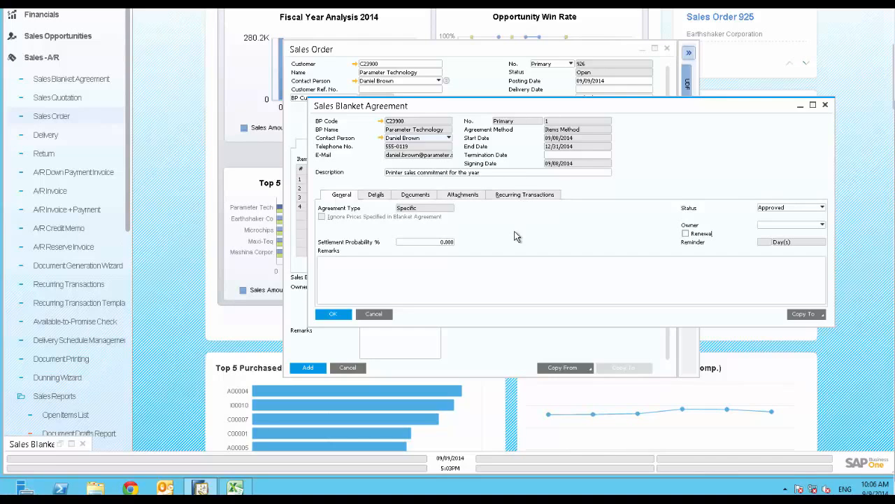
left_click(376, 195)
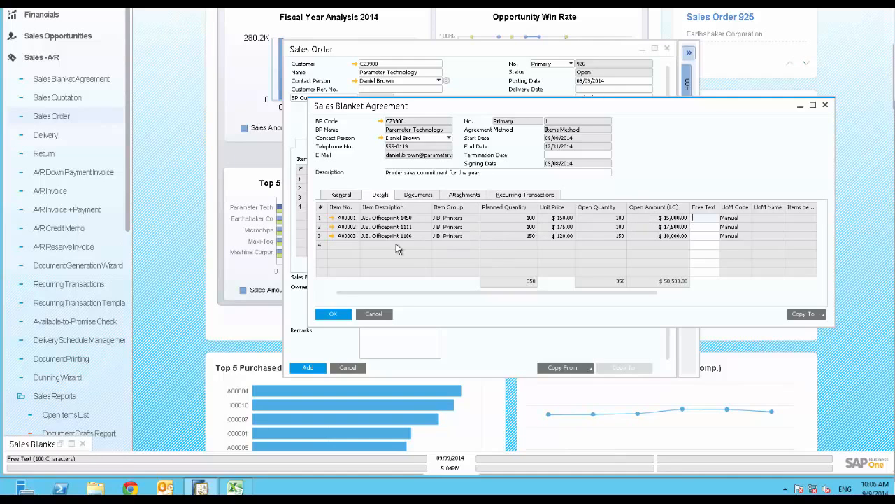
double_click(321, 221)
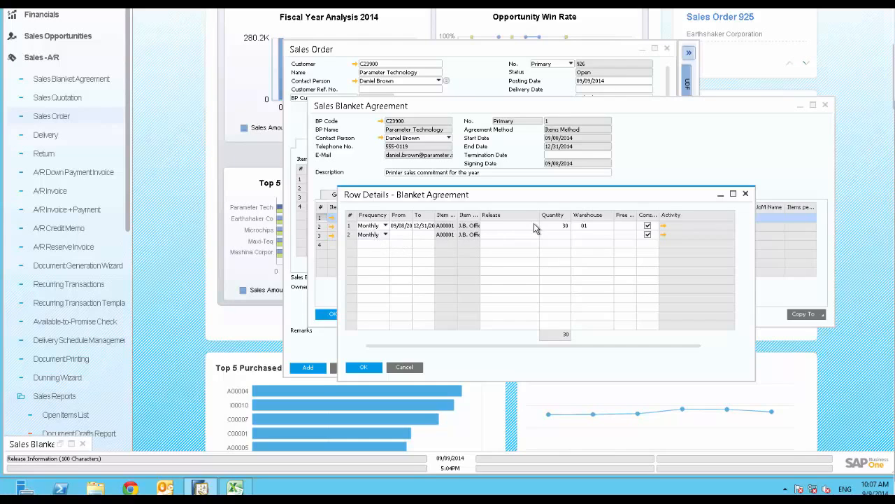
left_click(364, 368)
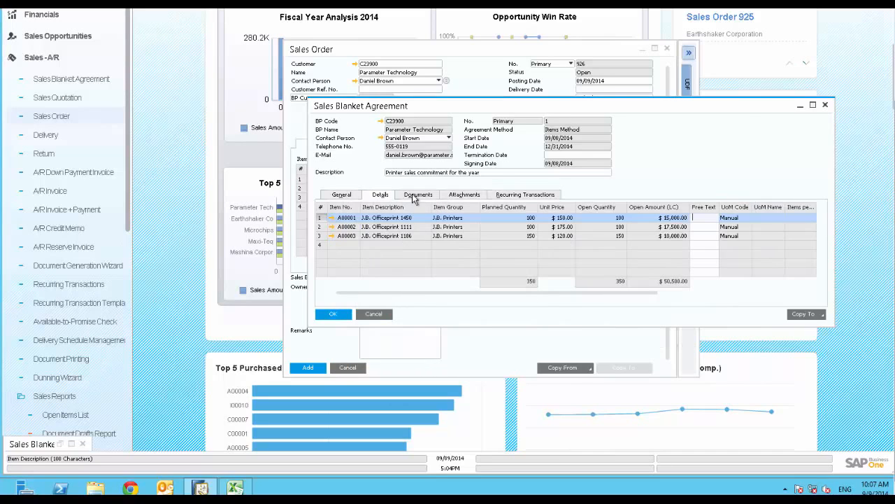
left_click(415, 196)
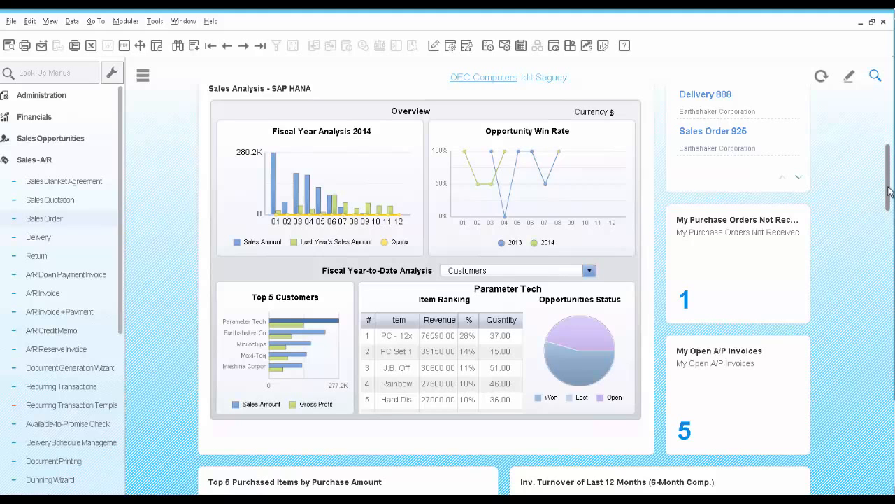
Step: Switch the dashboard's Fiscal Year-to-Date Analysis to Sales Employees and inspect the customer ranking
left_click_drag(890, 192, 888, 161)
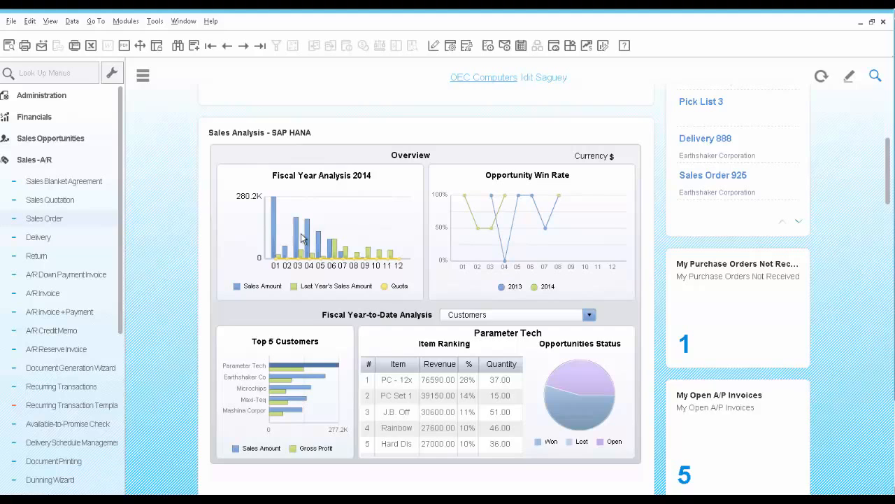
mouse_move(302, 262)
mouse_move(284, 372)
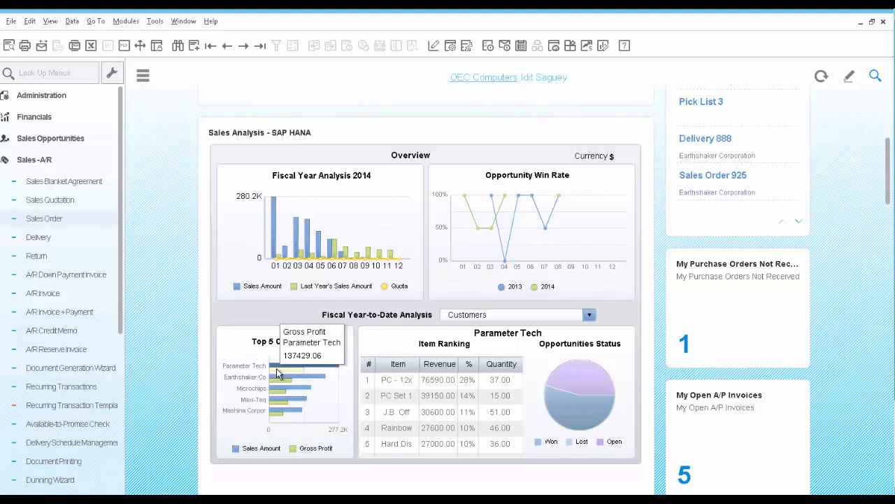
left_click(496, 316)
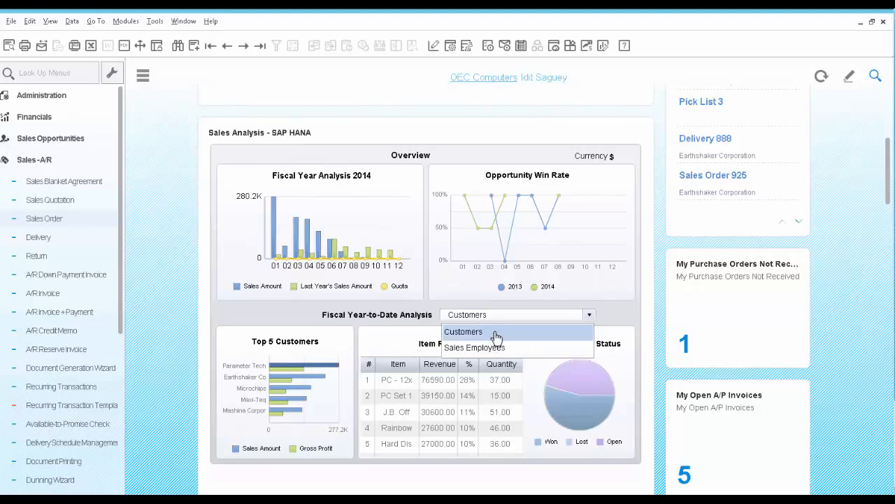
left_click(492, 350)
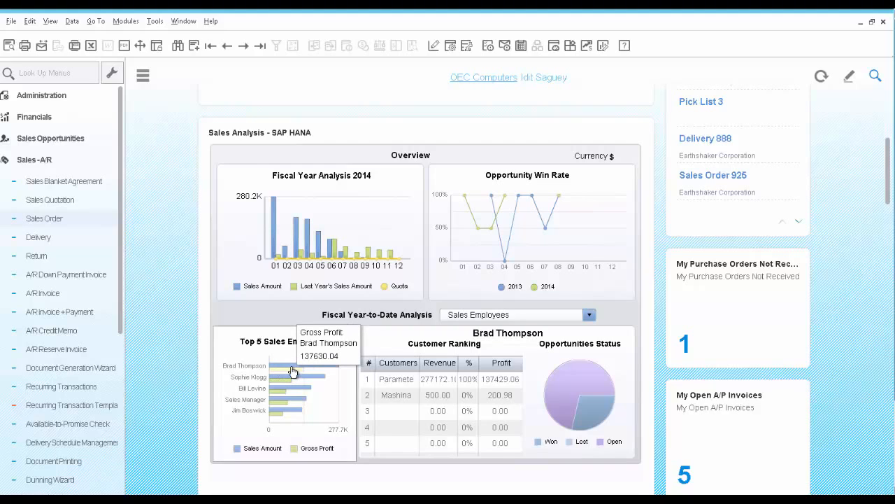
left_click(393, 384)
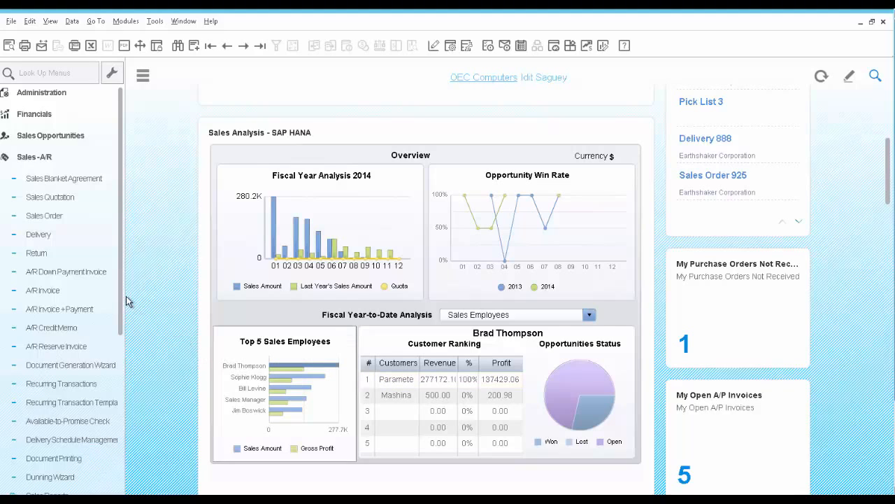
Step: Run the SP Commission by Invoices report with the default selection criteria and enlarge its results window
scroll(56, 421, "down", 5)
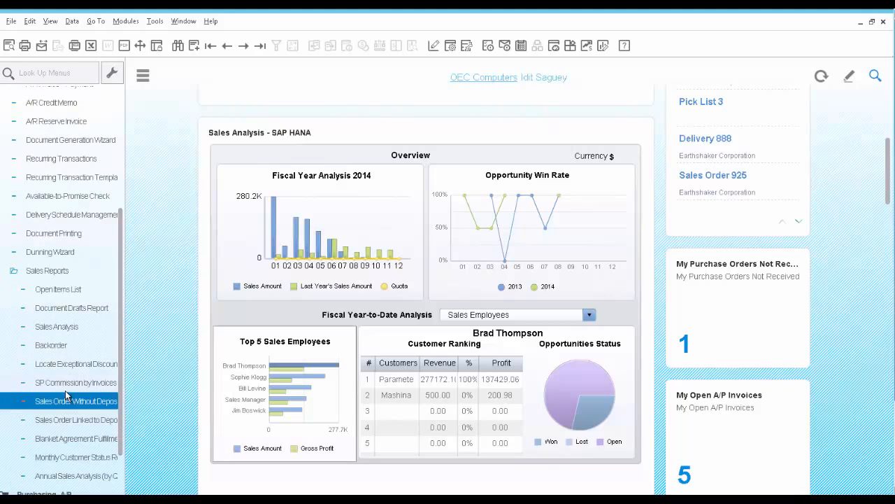
left_click(66, 385)
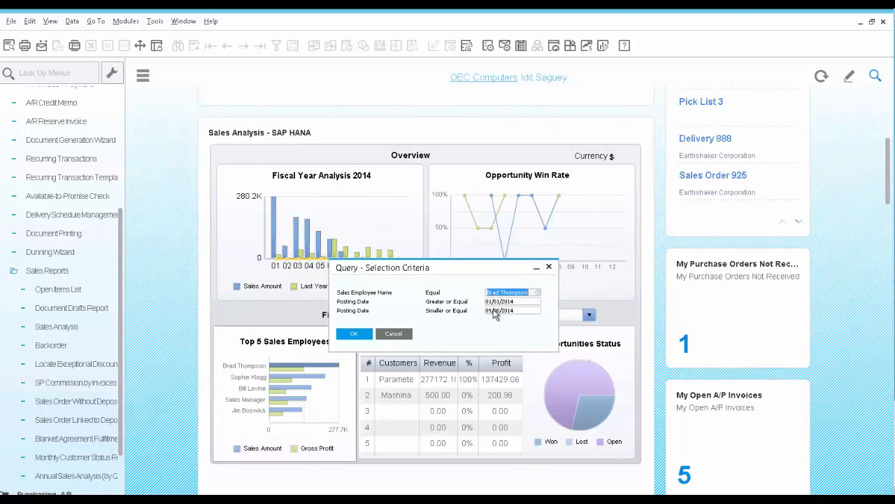
left_click(355, 334)
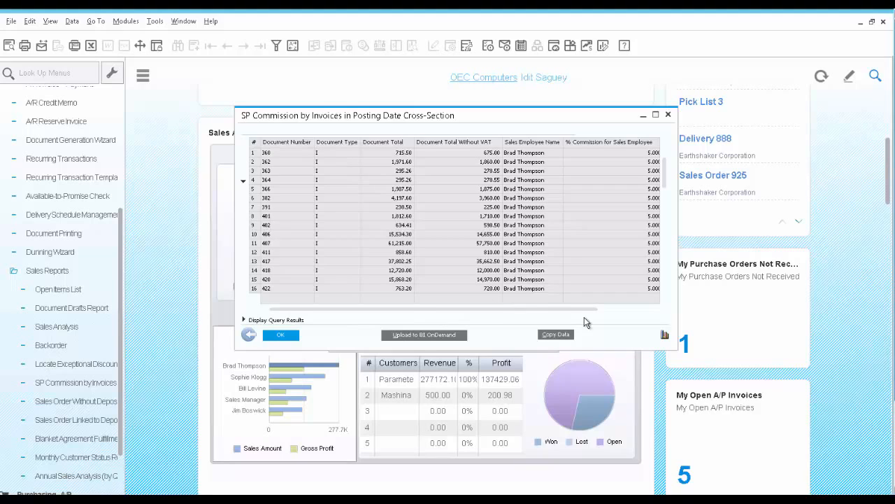
left_click_drag(673, 349, 795, 405)
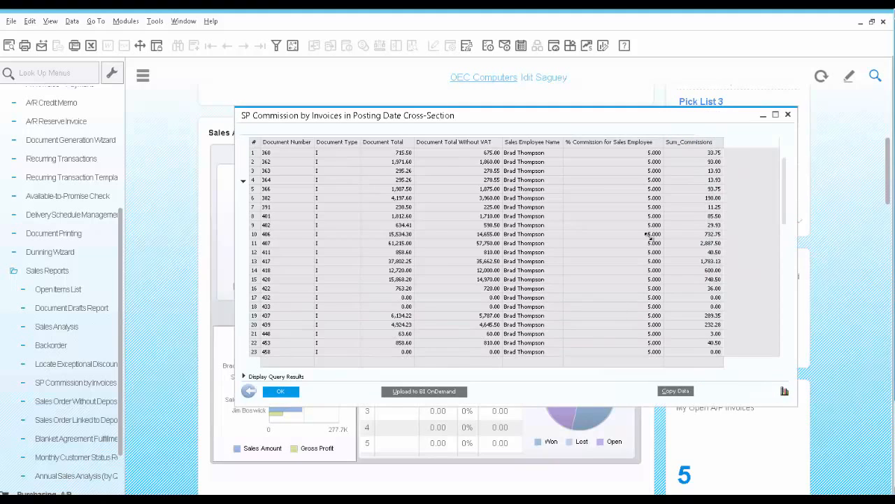